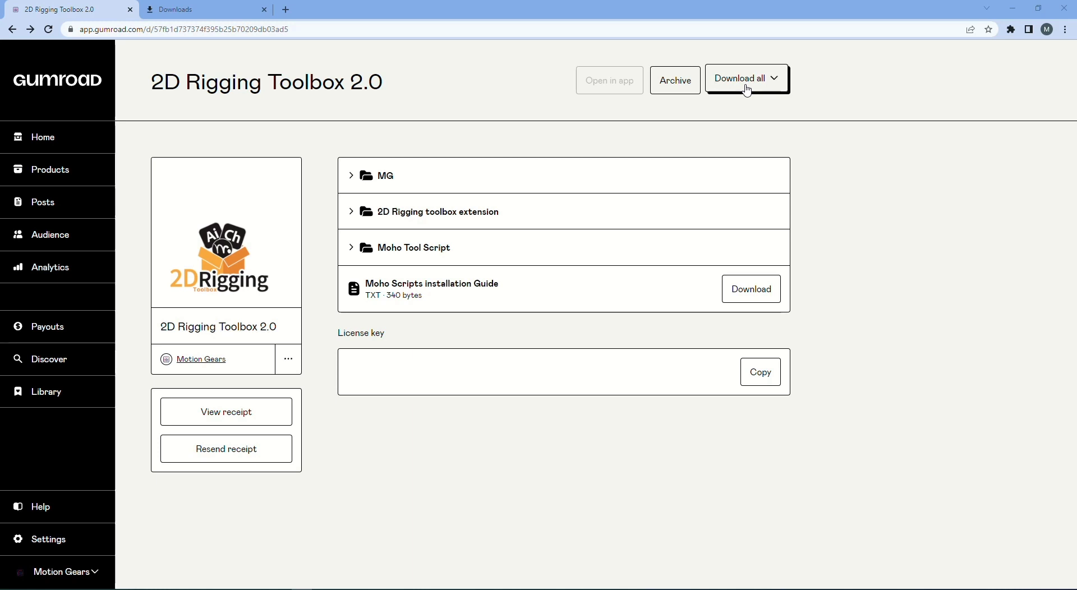
Download the whole 2D Rigging Toolbox 2.0 package as one ZIP using Download all
left_click(747, 89)
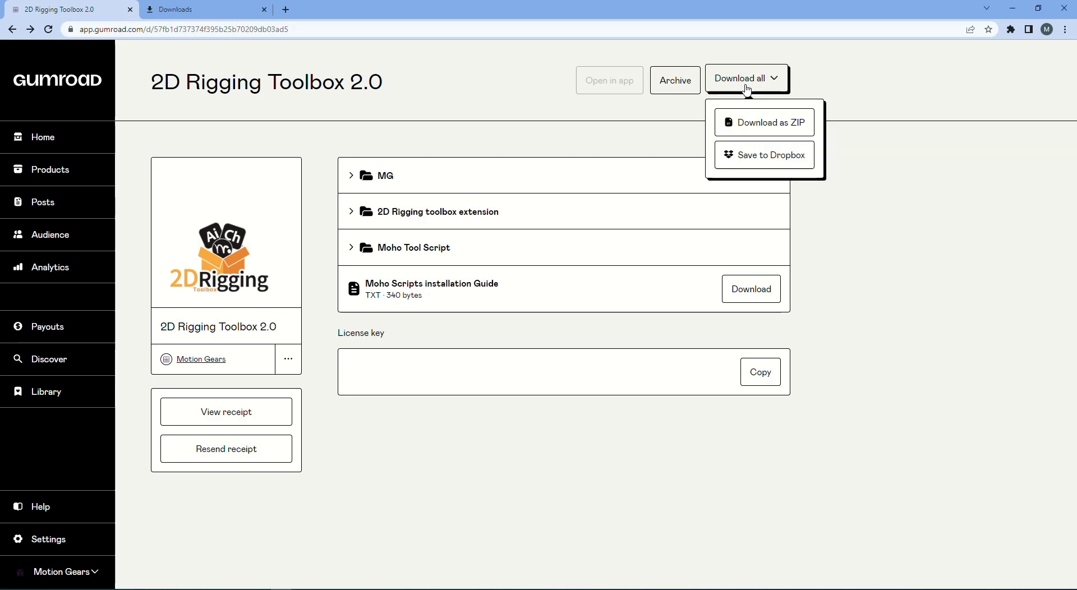
left_click(764, 125)
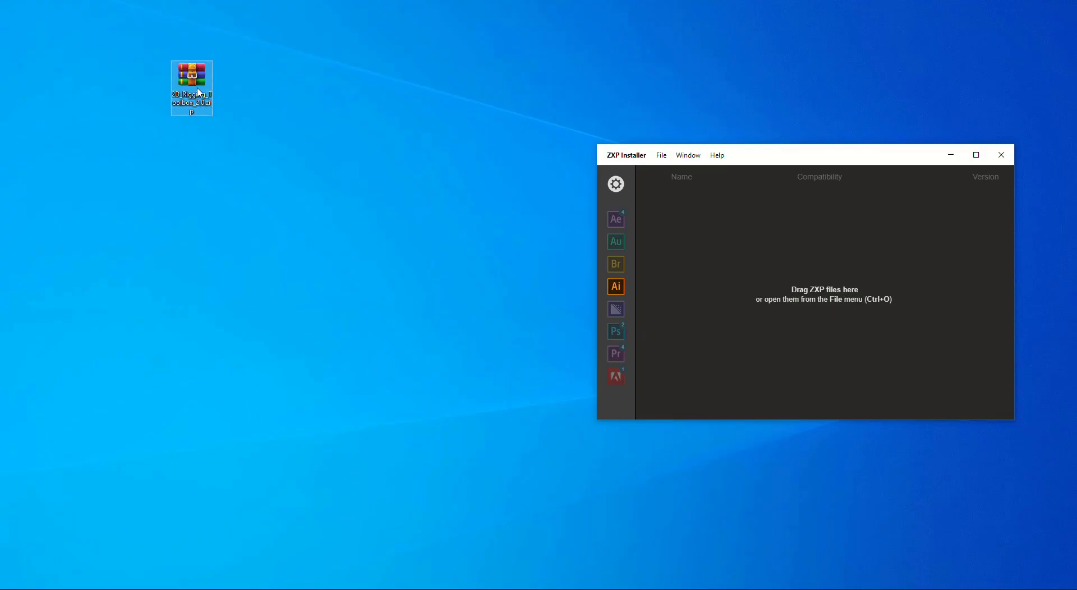
Extract the toolbox ZIP to 2D_Rigging_Toolbox_2.0\ and open that folder
right_click(197, 90)
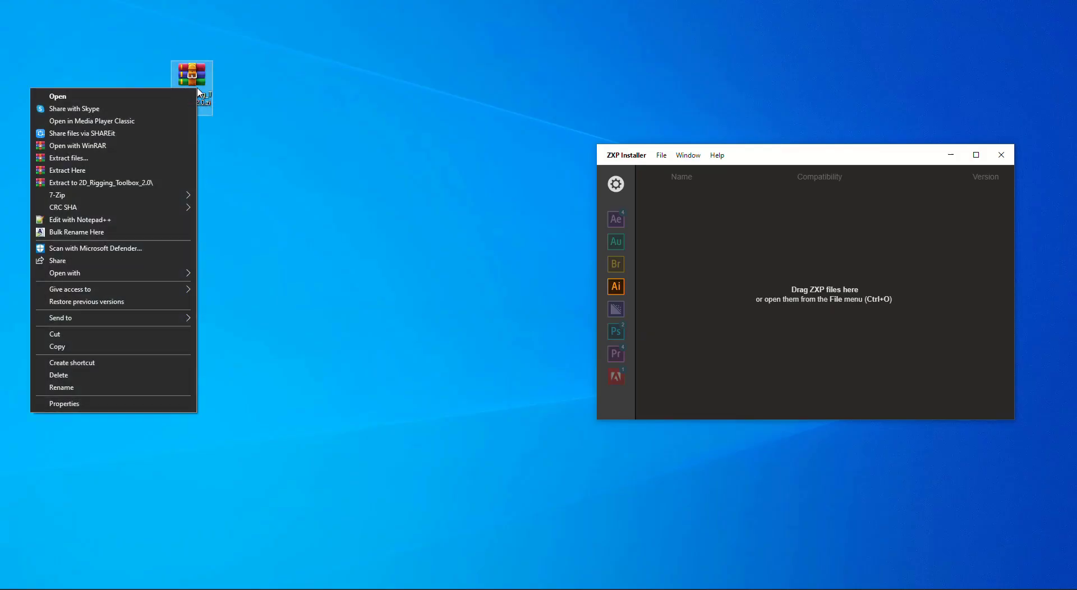
left_click(157, 179)
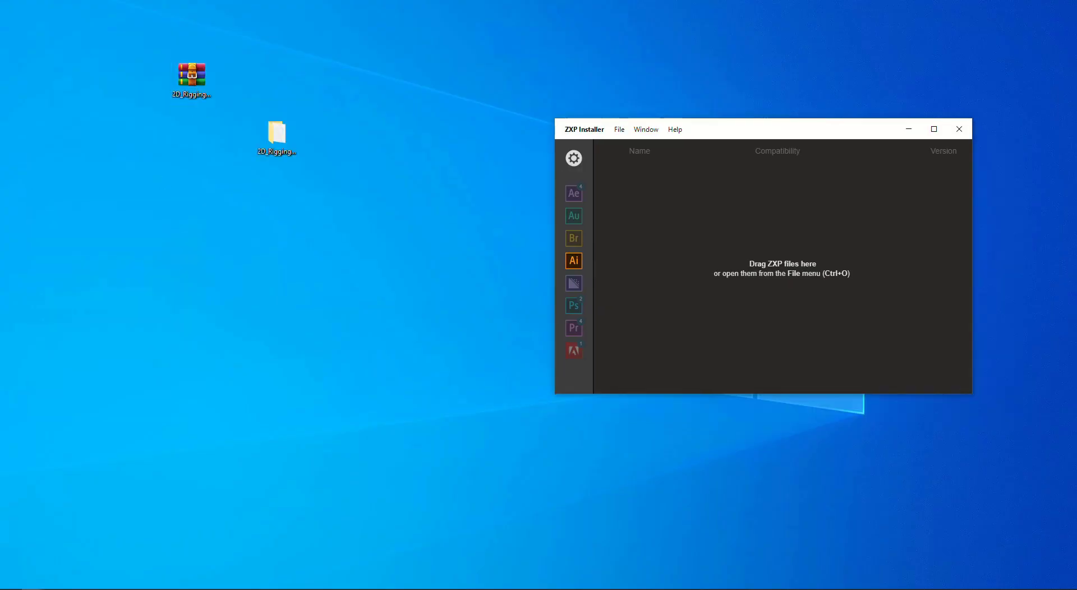
double_click(276, 135)
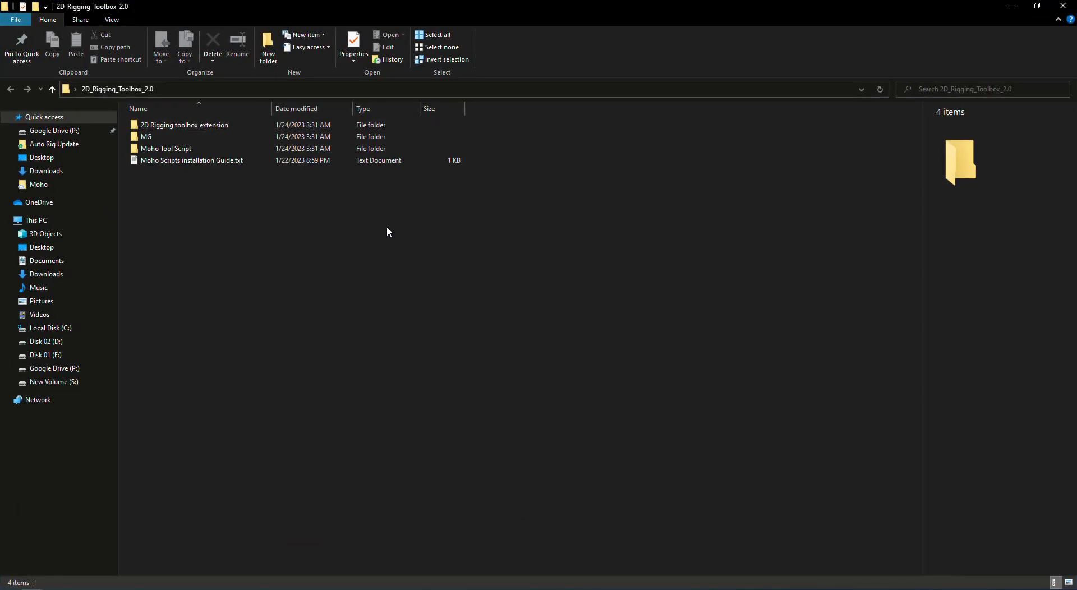
Open the 2D Rigging toolbox extension subfolder containing the .zxp file
left_click(217, 127)
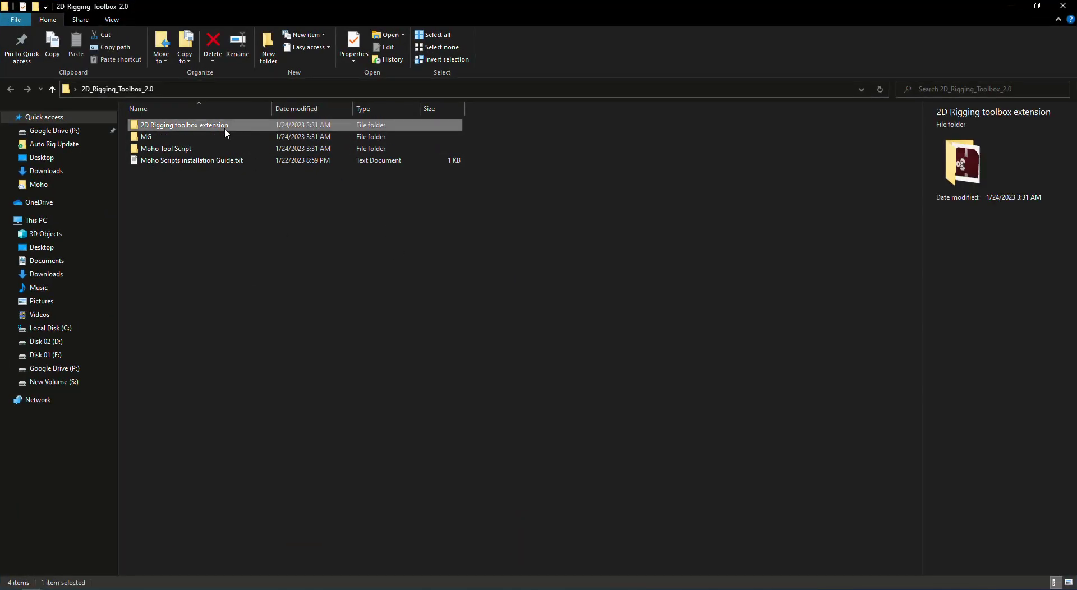
left_click(217, 135)
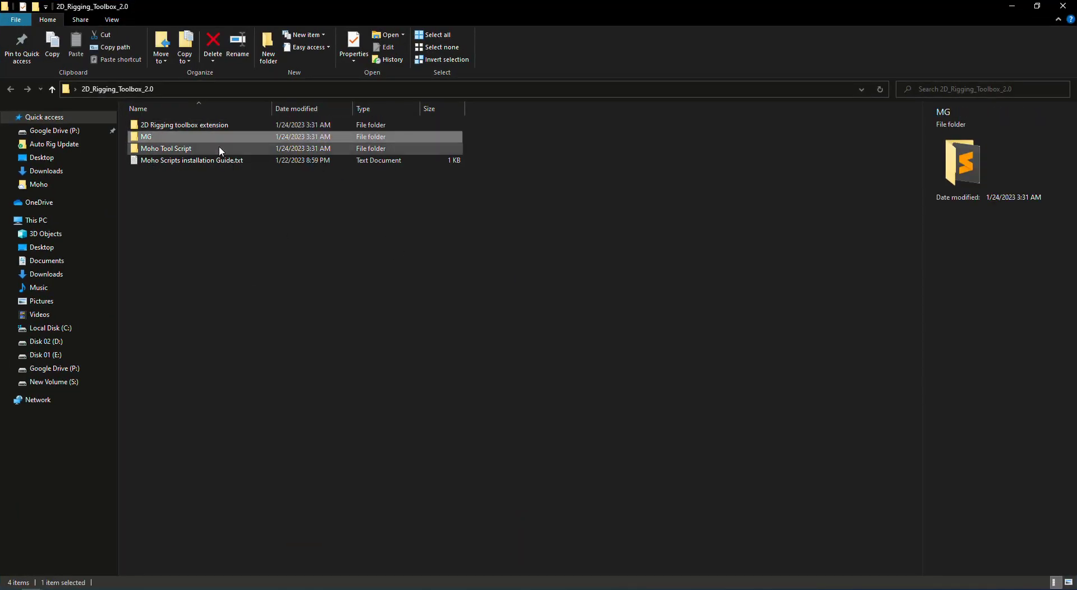
left_click(218, 149)
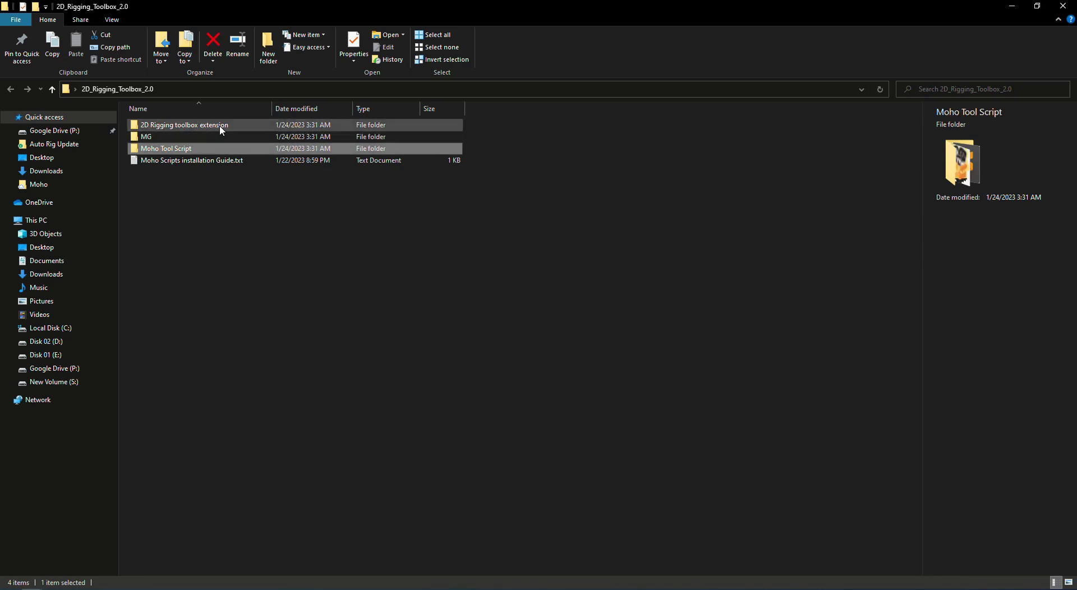
double_click(222, 126)
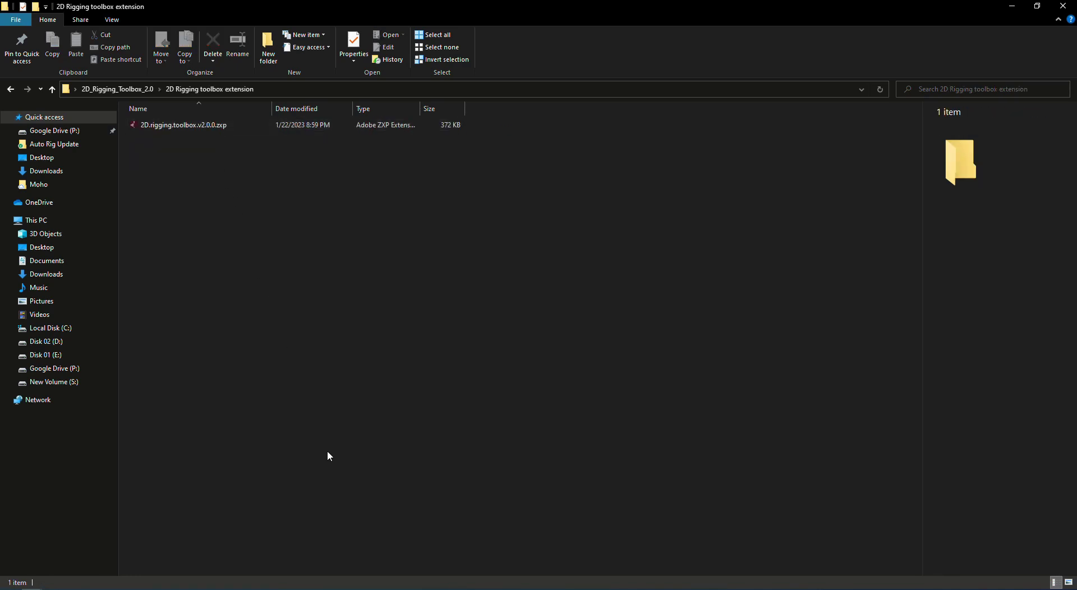
Install 2D.rigging.toolbox.v2.0.0.zxp through ZXP Installer, then return to the 2D_Rigging_Toolbox_2.0 folder
double_click(176, 128)
left_click_drag(176, 129, 665, 236)
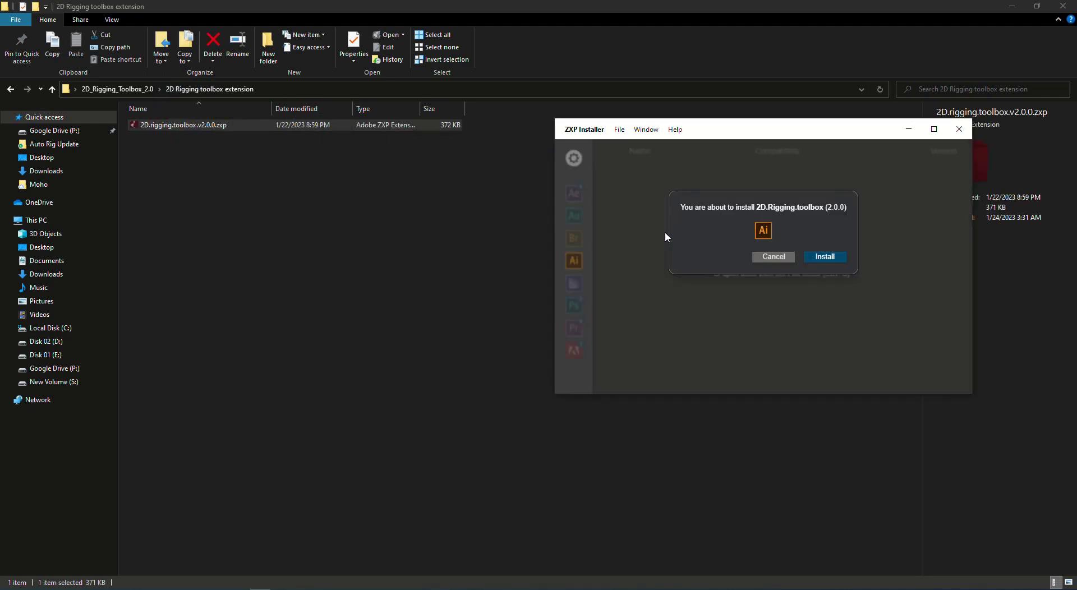
left_click(824, 257)
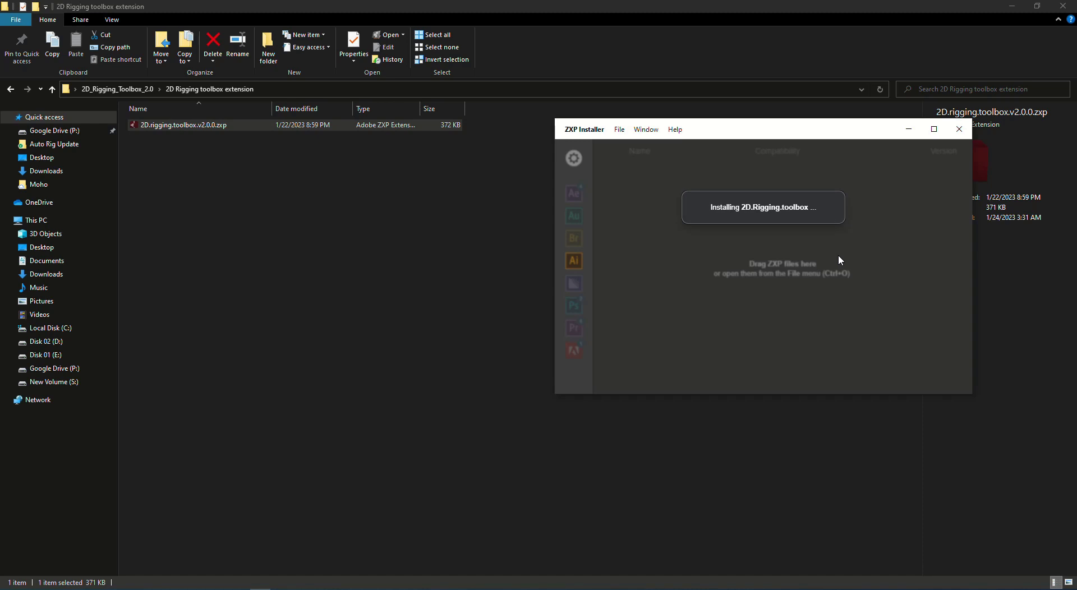
left_click(870, 249)
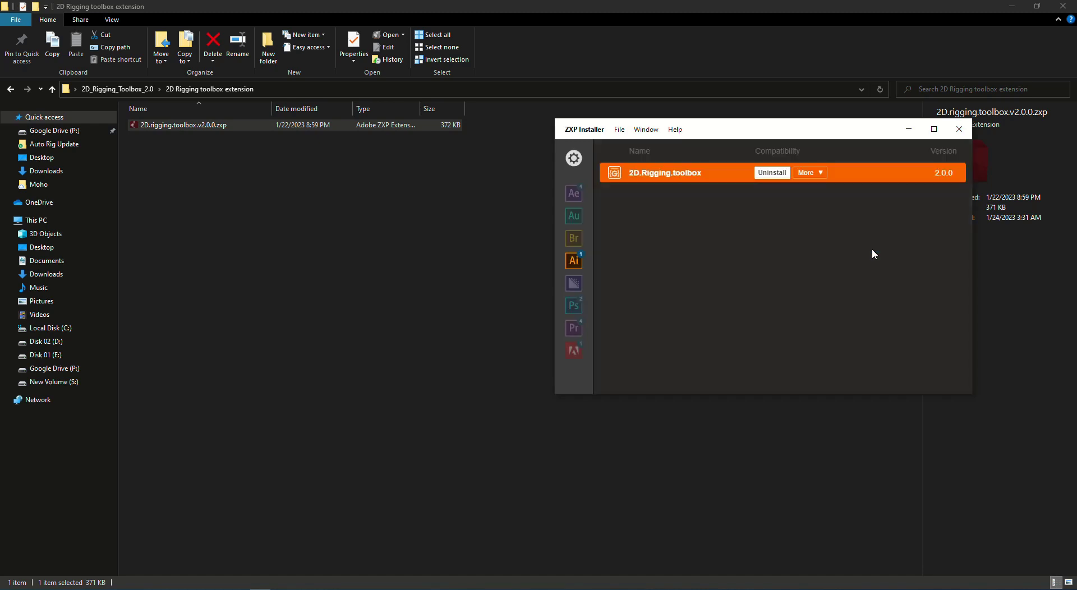
left_click(124, 89)
Open Moho Scripts installation Guide.txt in Notepad to see where the script files go
left_click(190, 162)
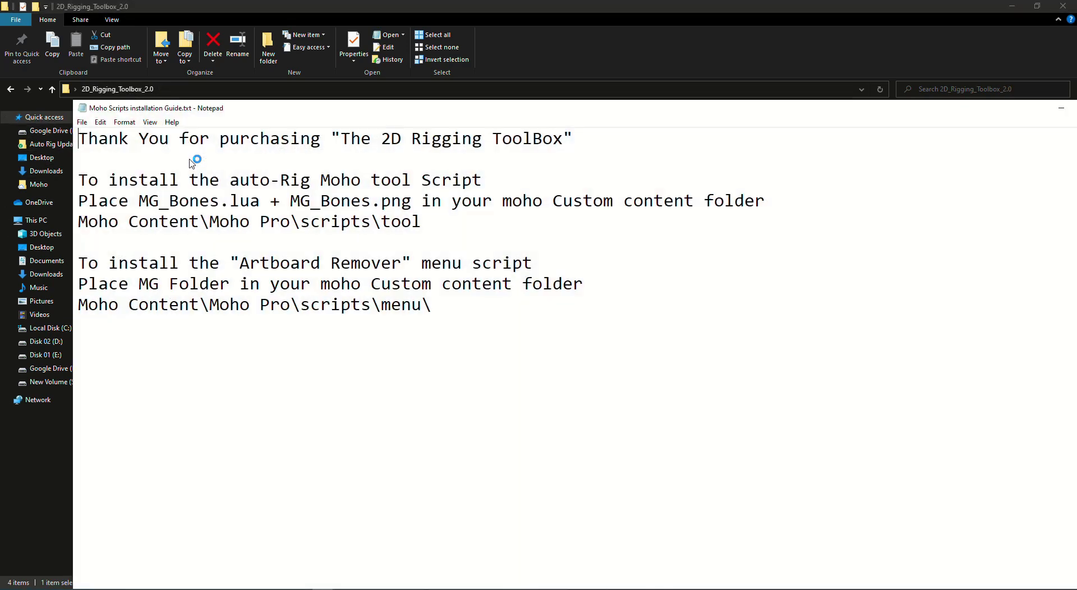
left_click_drag(414, 202, 129, 204)
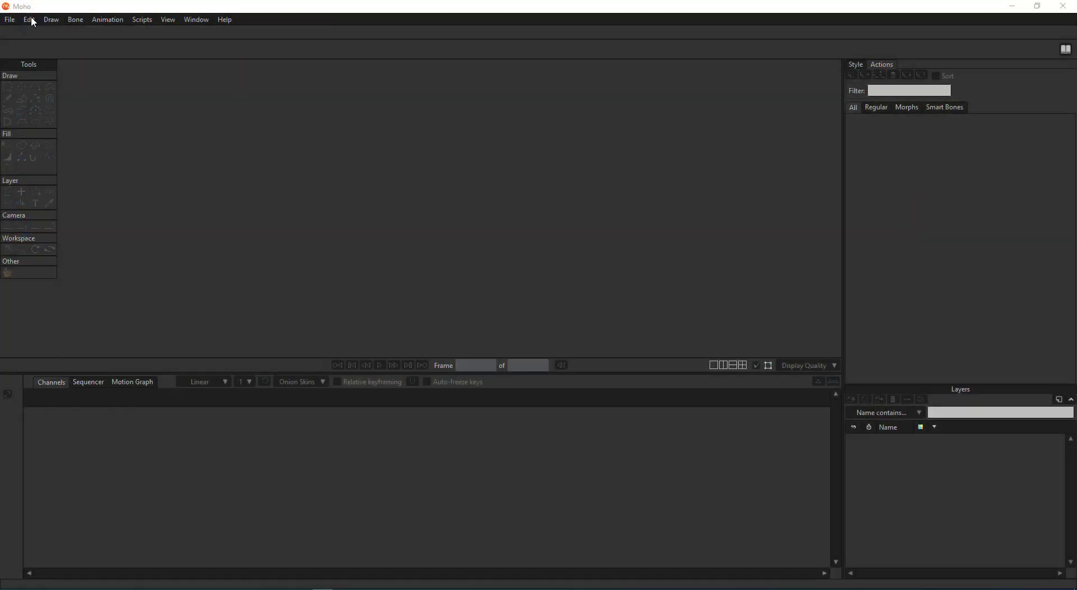
Open Moho's Edit > Preferences to check the custom content folder
left_click(29, 20)
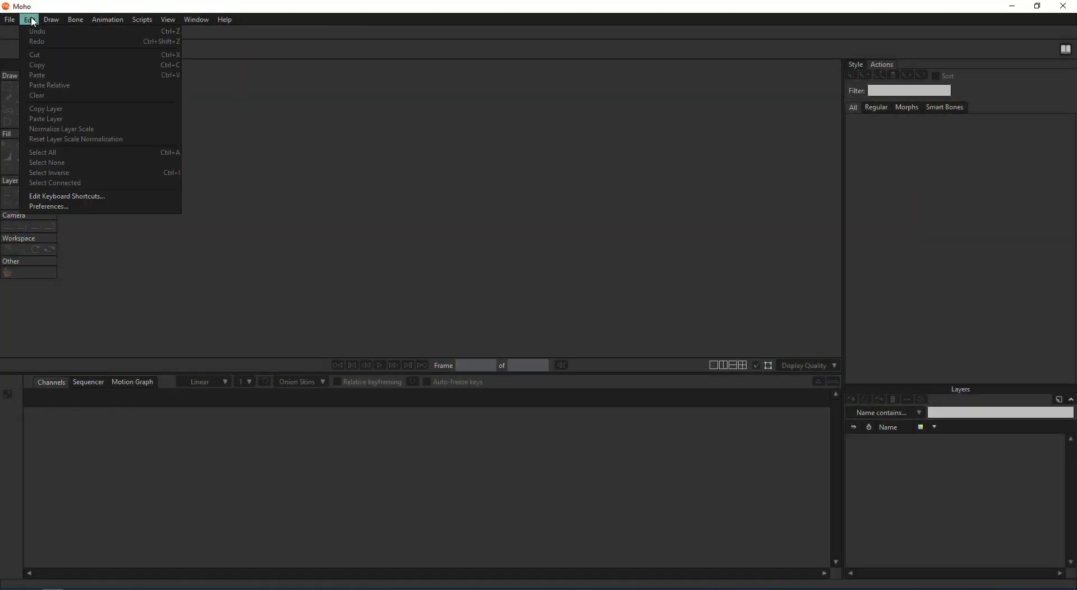
left_click(127, 207)
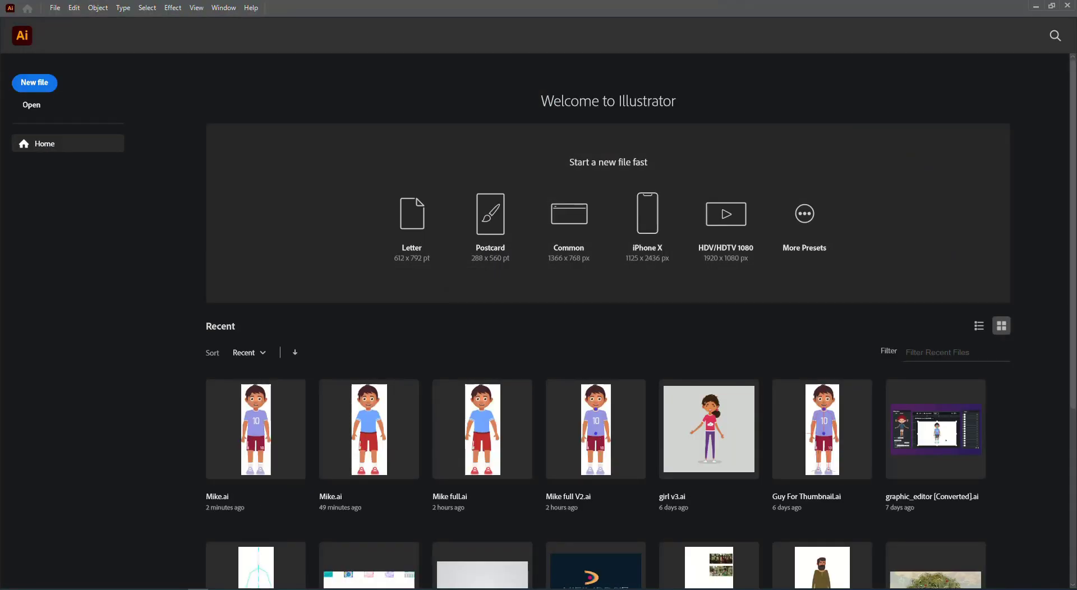
Launch the 2D Rigging toolbox panel from Window > Extensions
left_click(218, 9)
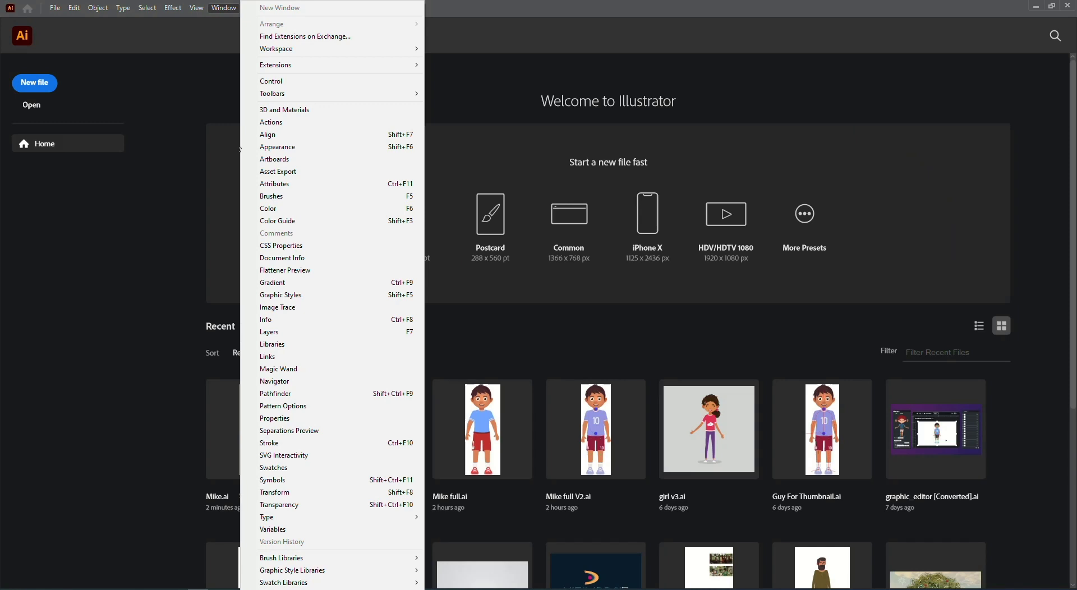
mouse_move(383, 70)
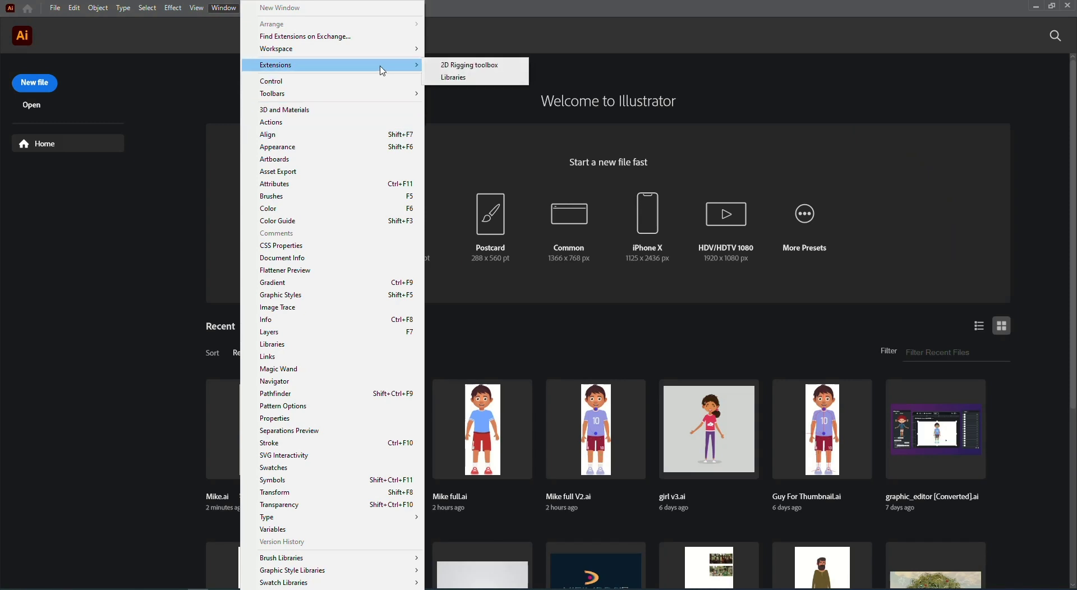
left_click(449, 65)
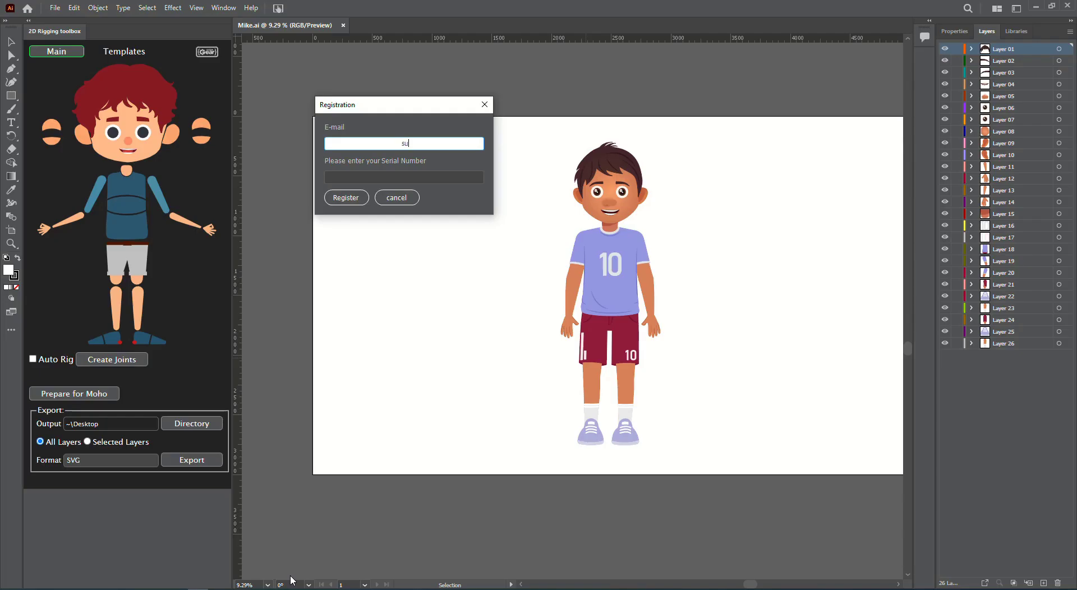
Register the toolbox with the account e-mail and serial number, then confirm
left_click(327, 177)
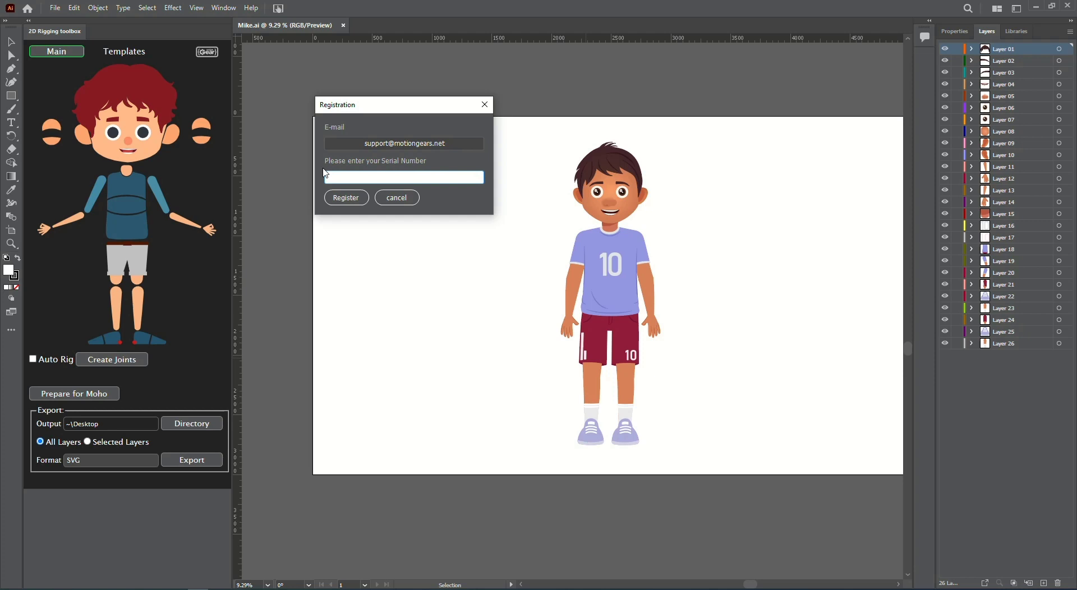
left_click(345, 198)
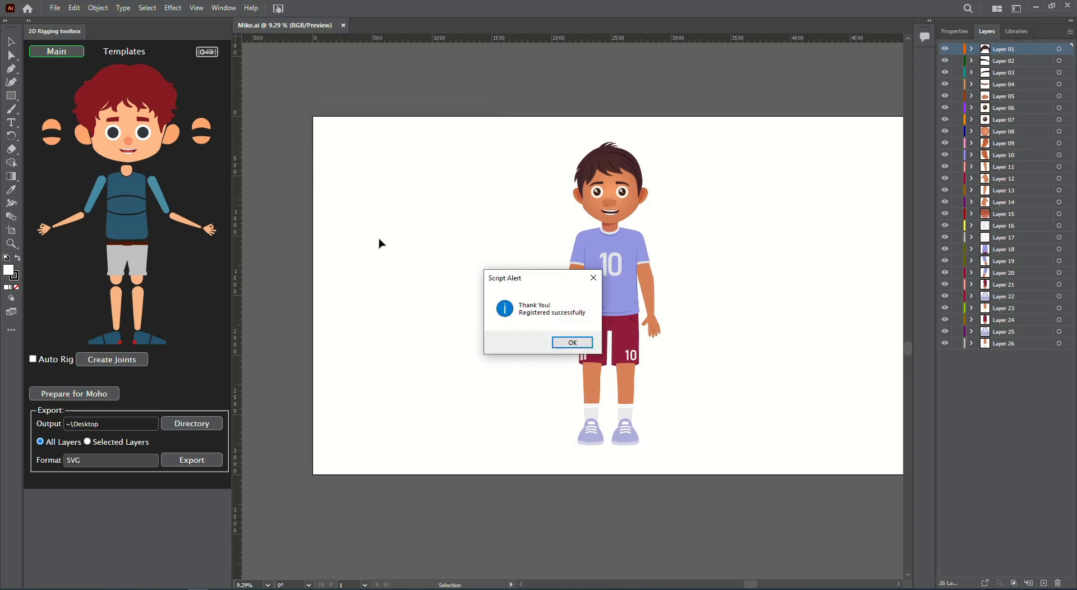
left_click(573, 342)
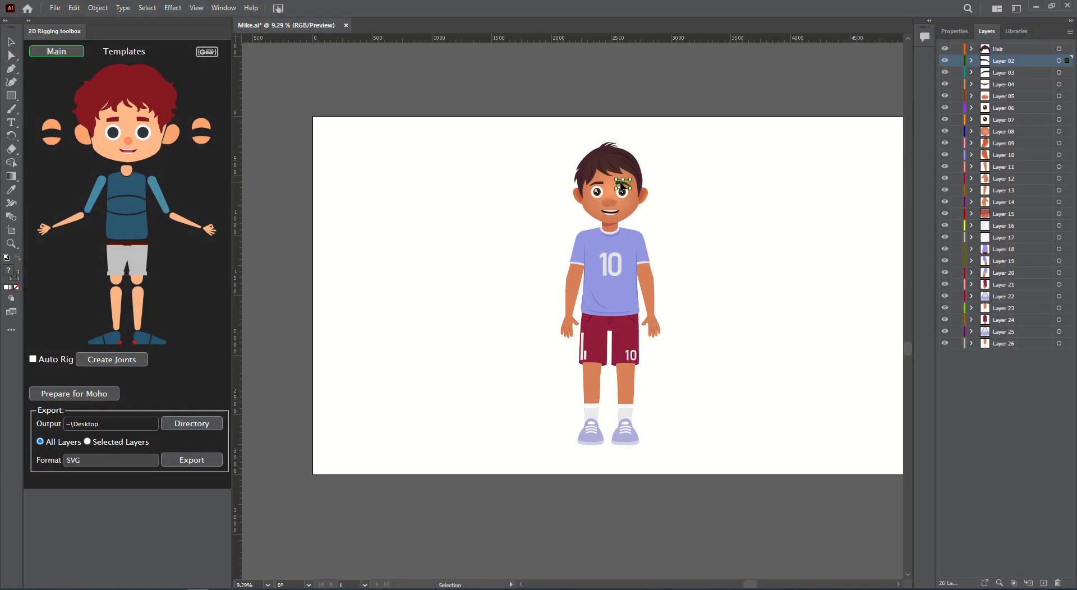
Name the face layers L_Eyebrow, R_Eyebrow, L_Eye, R_Pupil and R_Eye
left_click(143, 119)
left_click(111, 121)
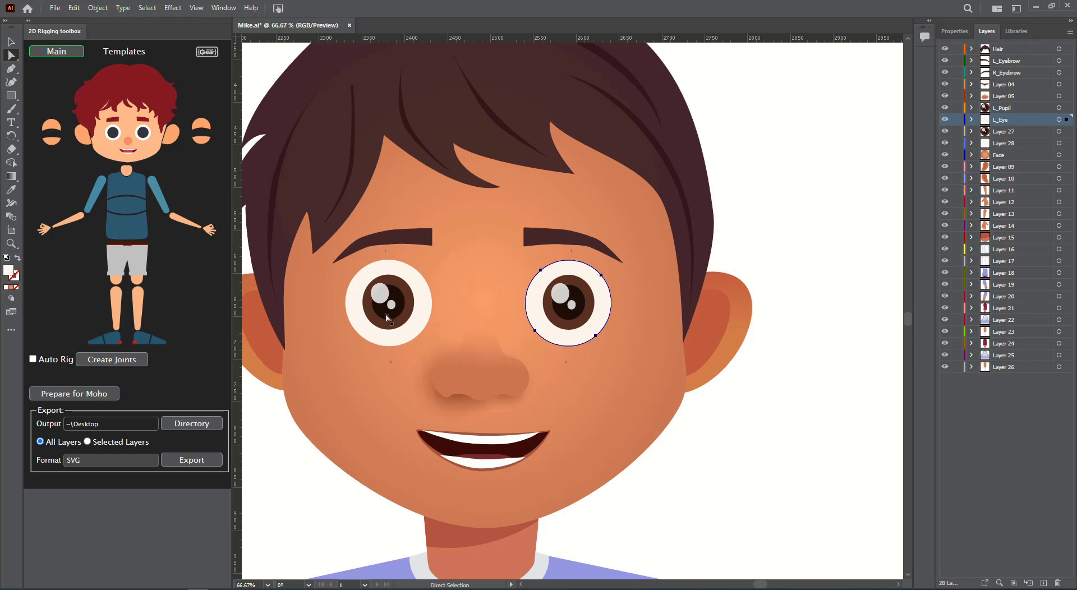
left_click(143, 132)
left_click(113, 132)
left_click(108, 133)
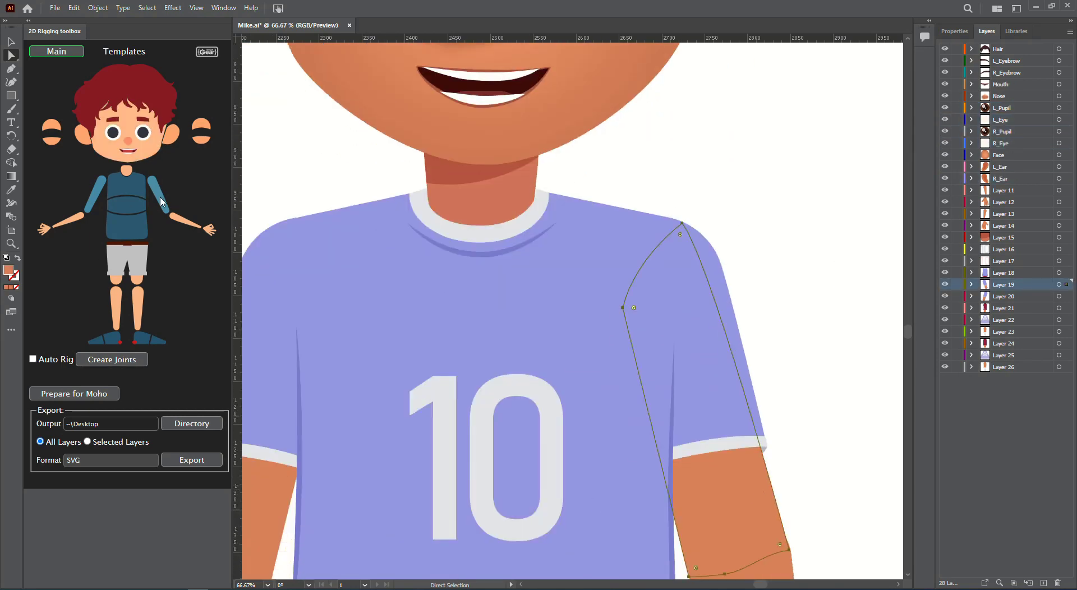
Name the arm layers Left/Right Arm, Left/Right Elbow and Left/Right Hand
left_click(161, 202)
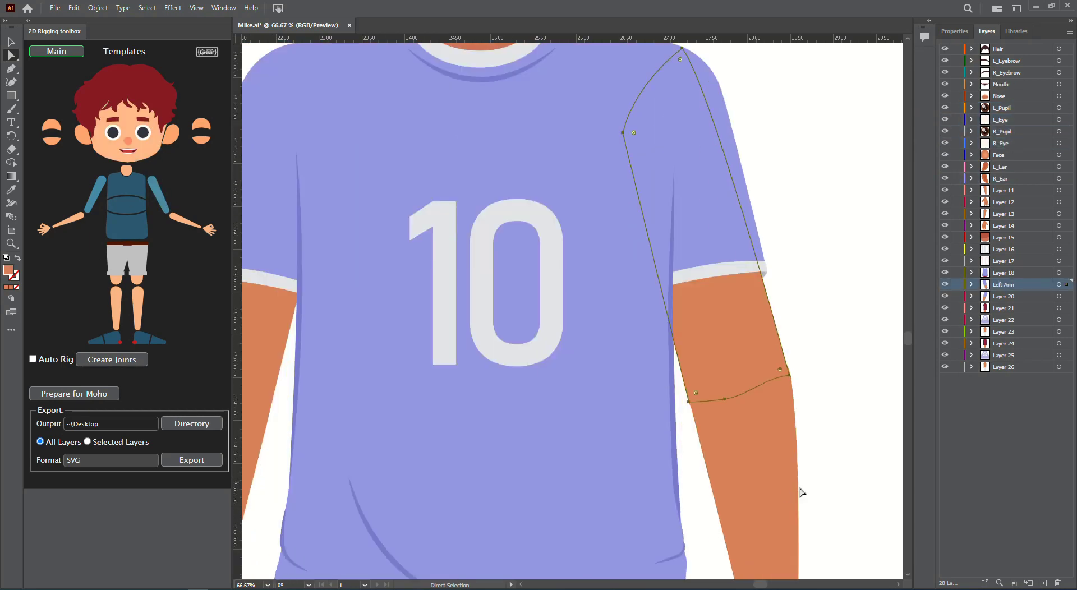
left_click(191, 221)
left_click(208, 232)
left_click(95, 193)
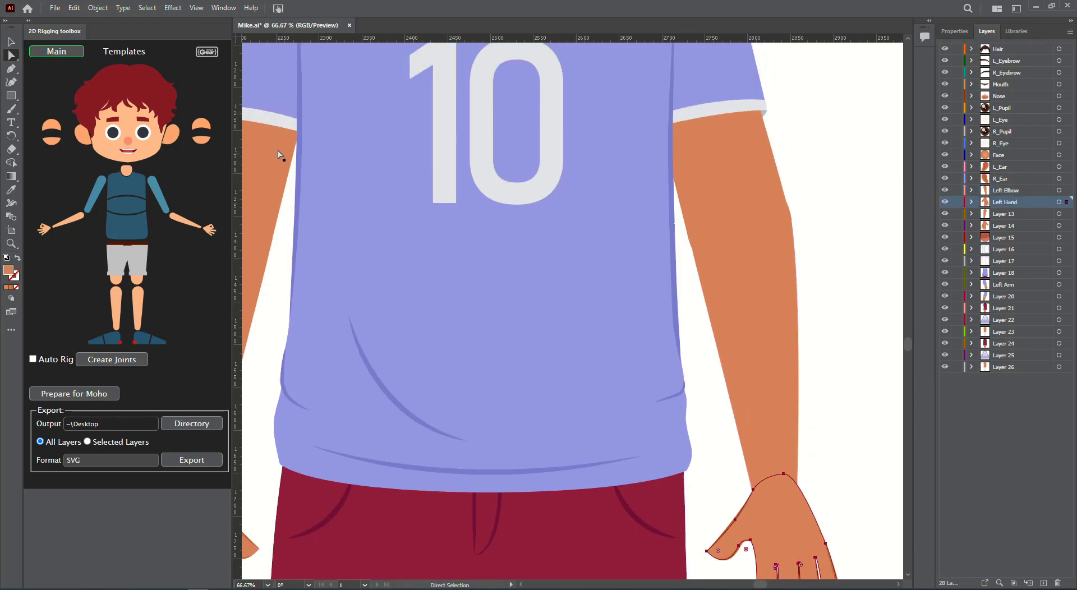
left_click(67, 224)
left_click(45, 230)
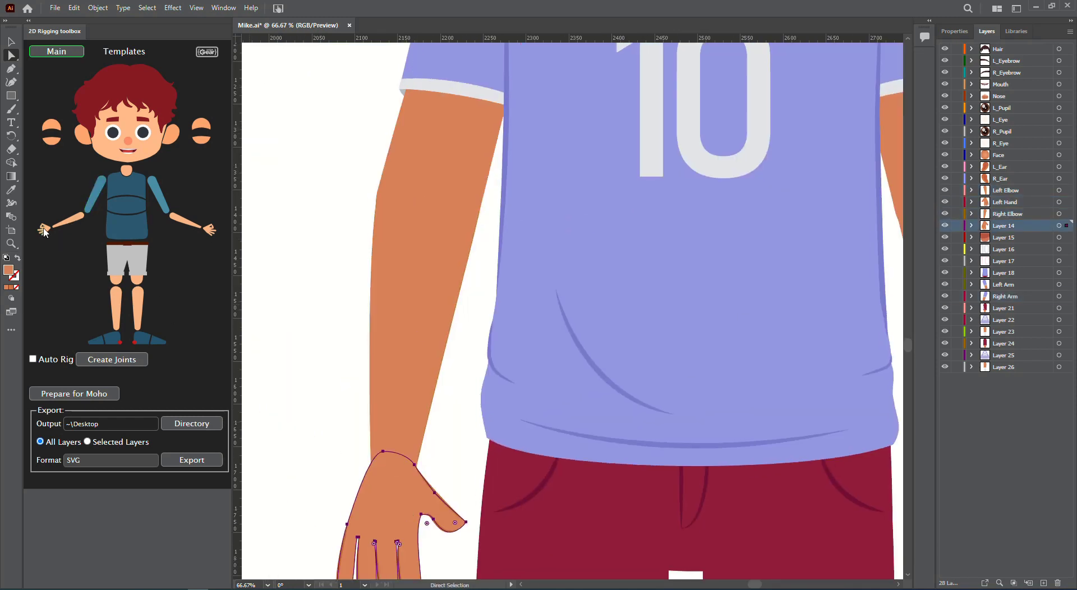
Name the shorts layers Pelvis and Right Thigh, continuing with the legs
left_click(126, 205)
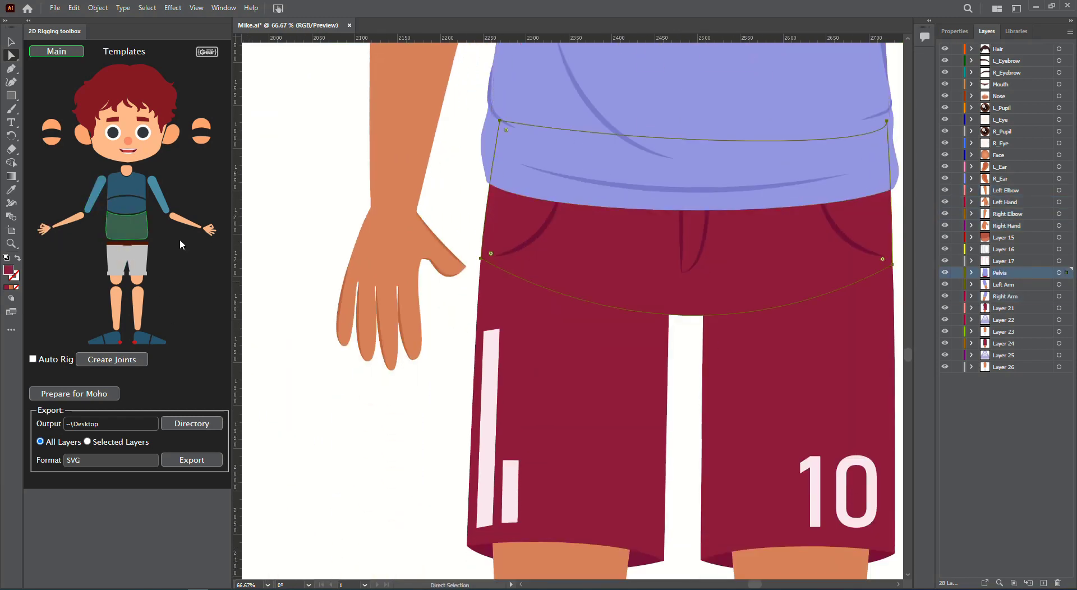
left_click(130, 245)
left_click(117, 279)
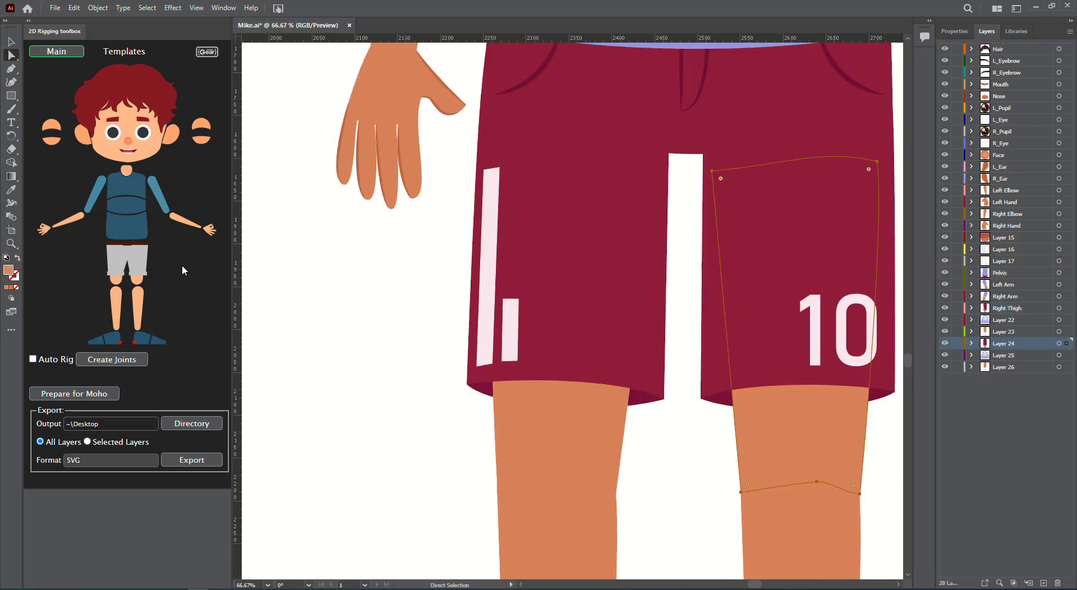
left_click(137, 282)
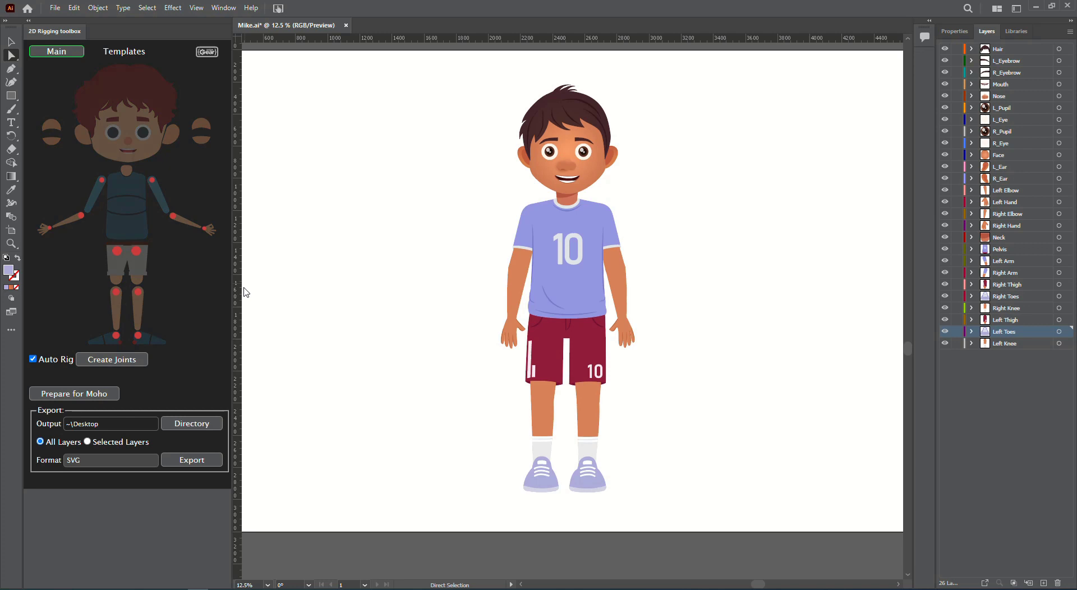
Check the shoulder and elbow joint markers on both arms
left_click(102, 181)
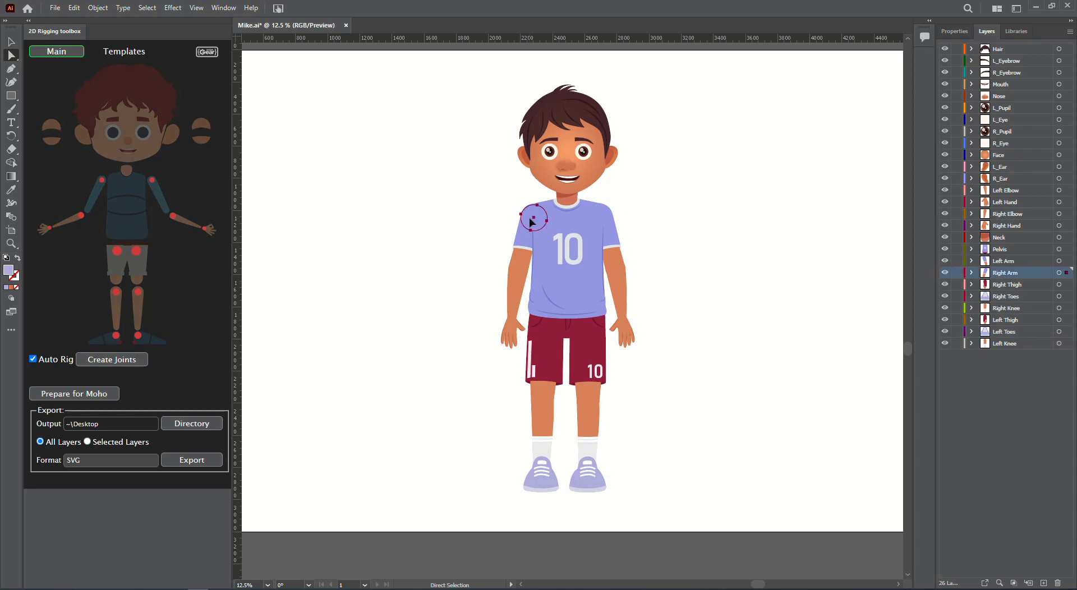
left_click(80, 215)
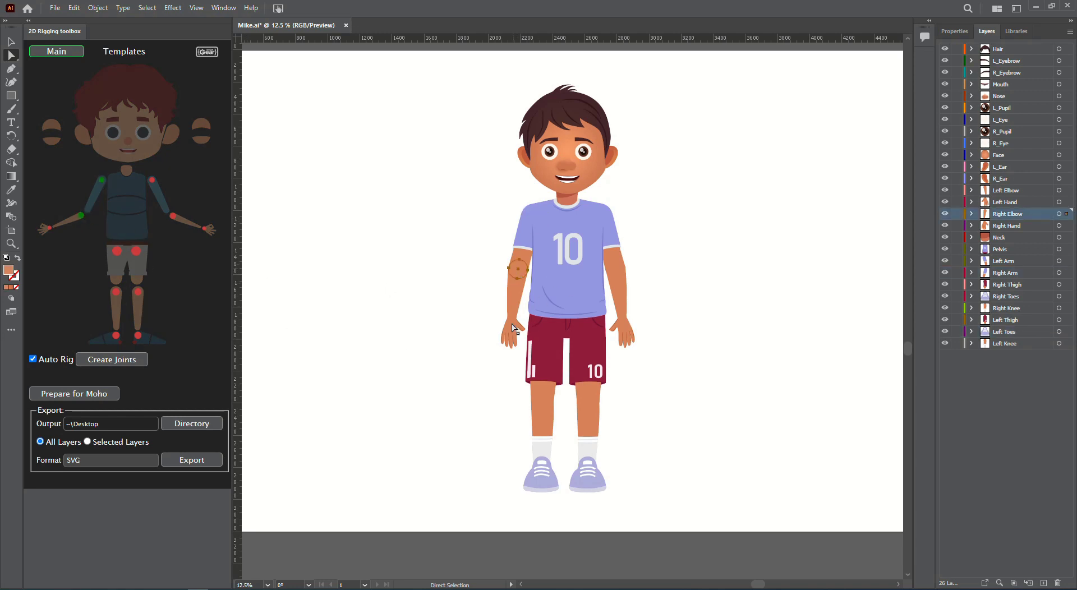
key("ctrl+equal")
key("ctrl+equal")
key("ctrl+equal")
key("ctrl+equal")
left_click(49, 229)
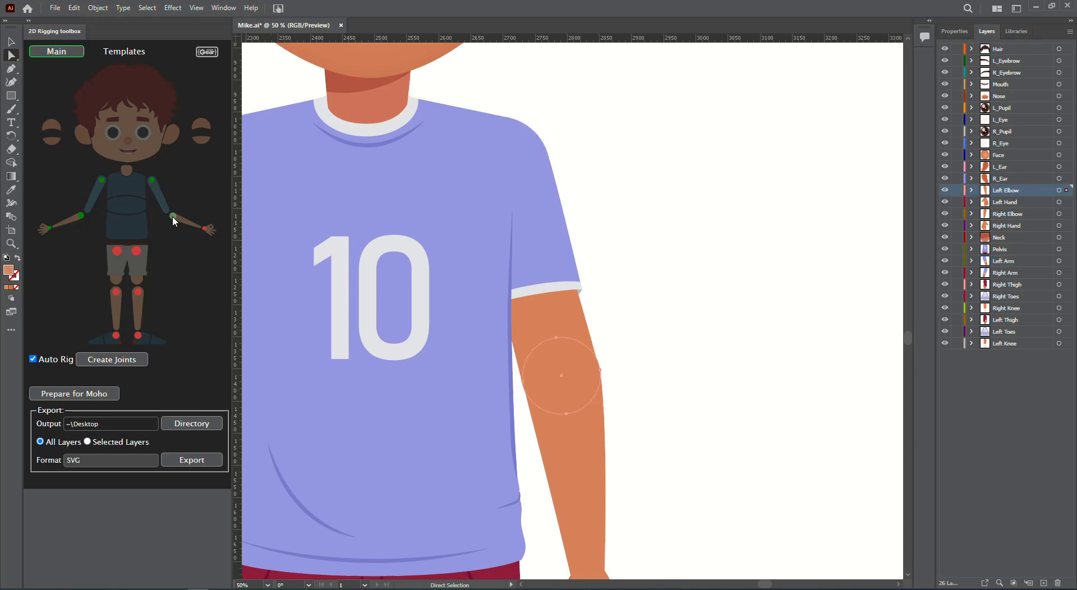
Check the thigh and toe joint markers on both legs until all turn green
left_click(423, 421)
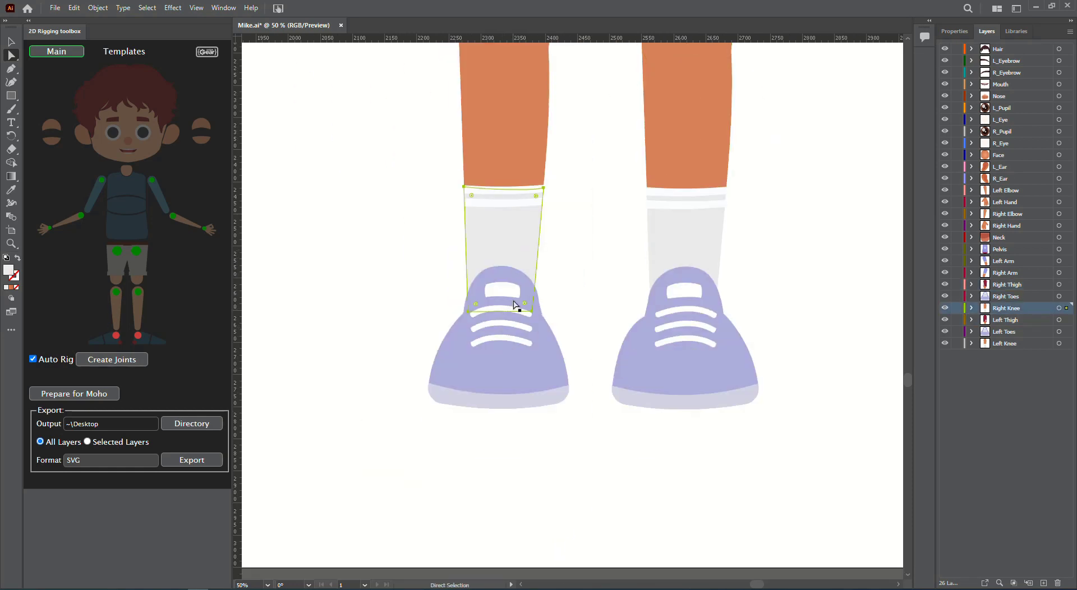
left_click(515, 305)
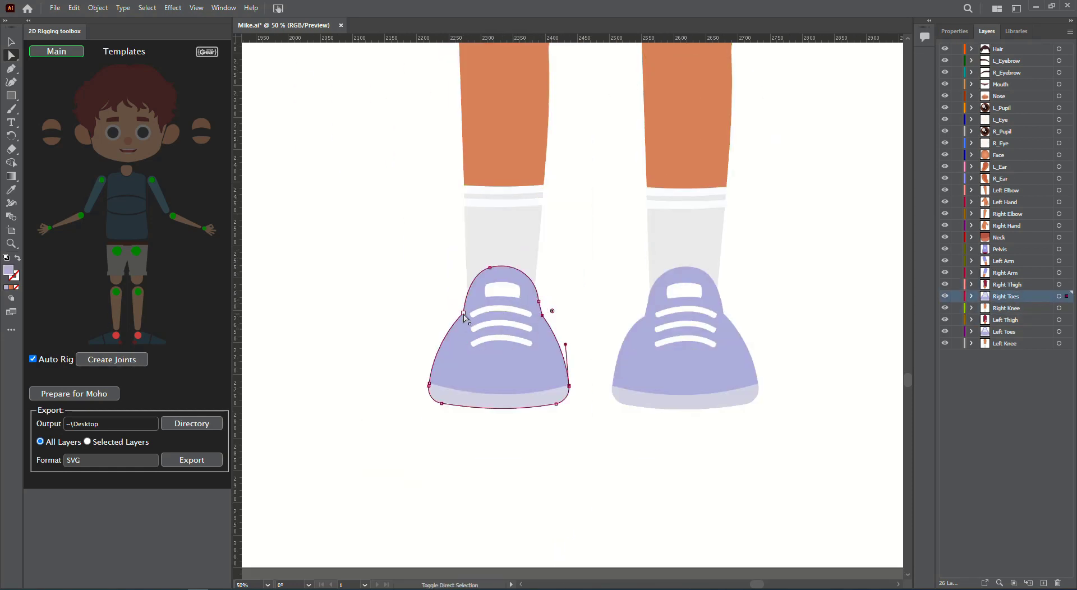
left_click(723, 311)
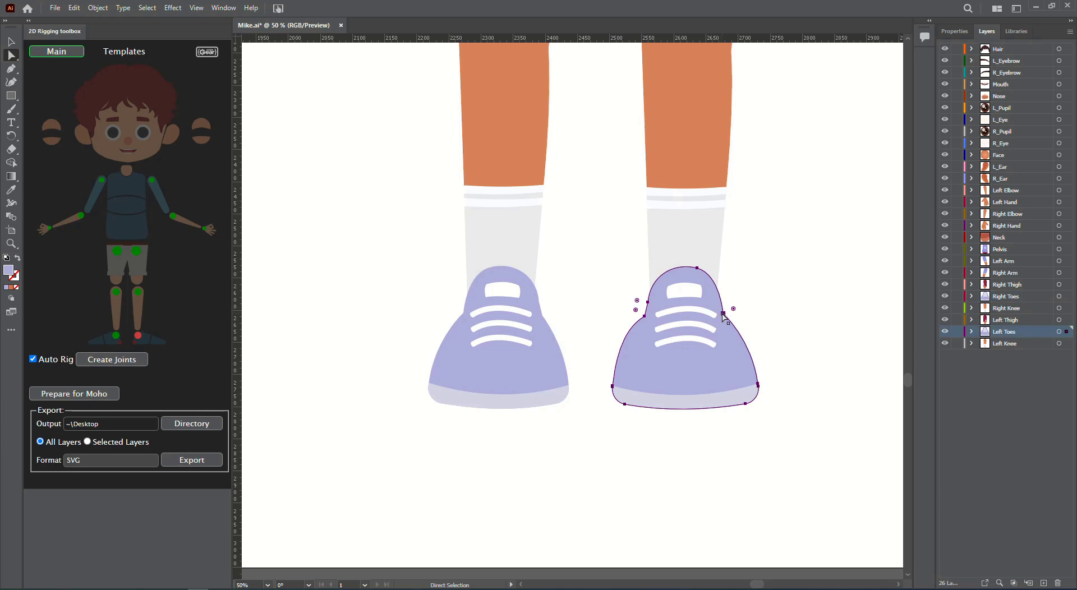
left_click(723, 313)
left_click(645, 316)
left_click(404, 430)
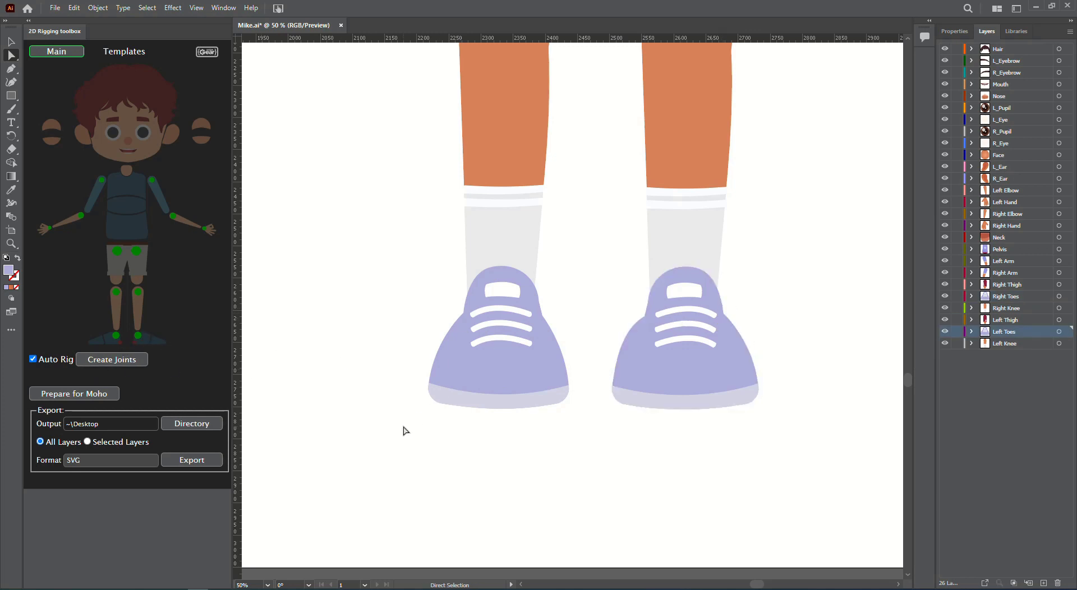
key("ctrl+minus")
key("ctrl+minus")
key("ctrl+minus")
key("ctrl+minus")
scroll(417, 398, "up", 2)
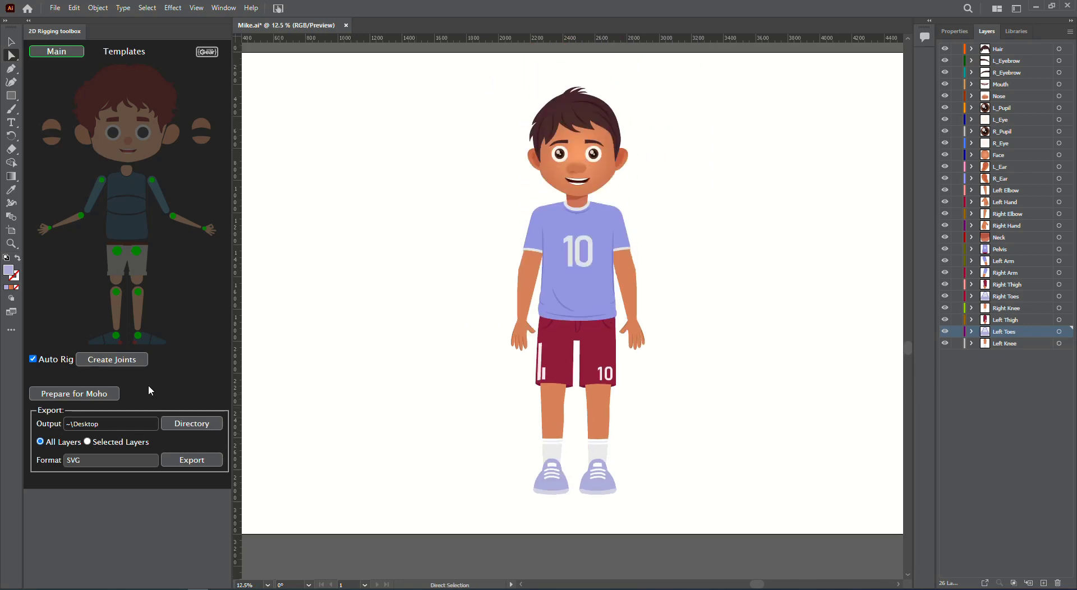
Create Joints, then nudge the neck and pelvis joint circles into position
left_click(133, 360)
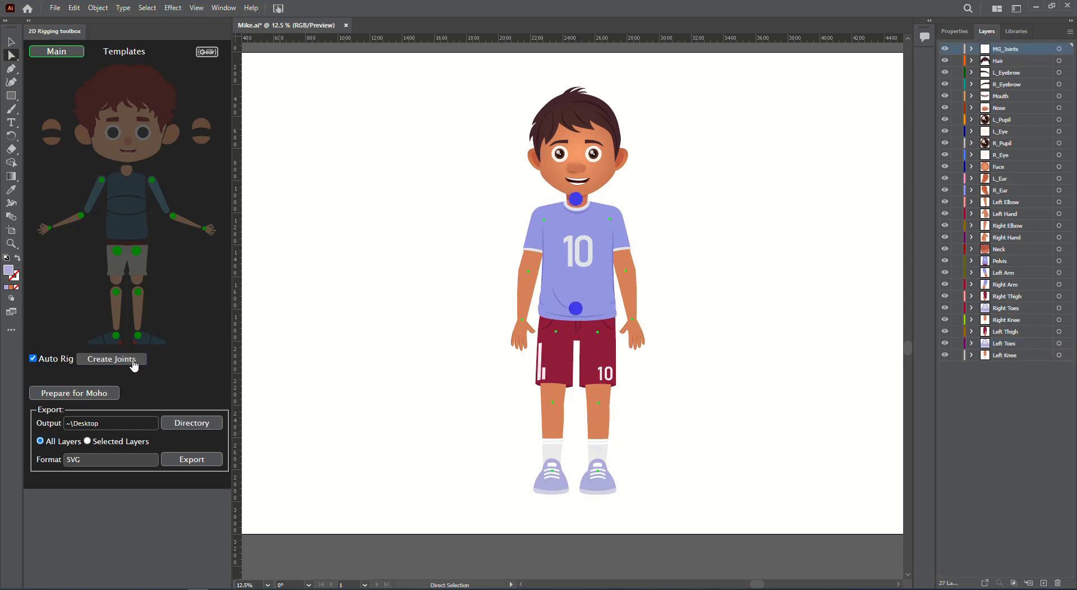
scroll(598, 421, "up", 2)
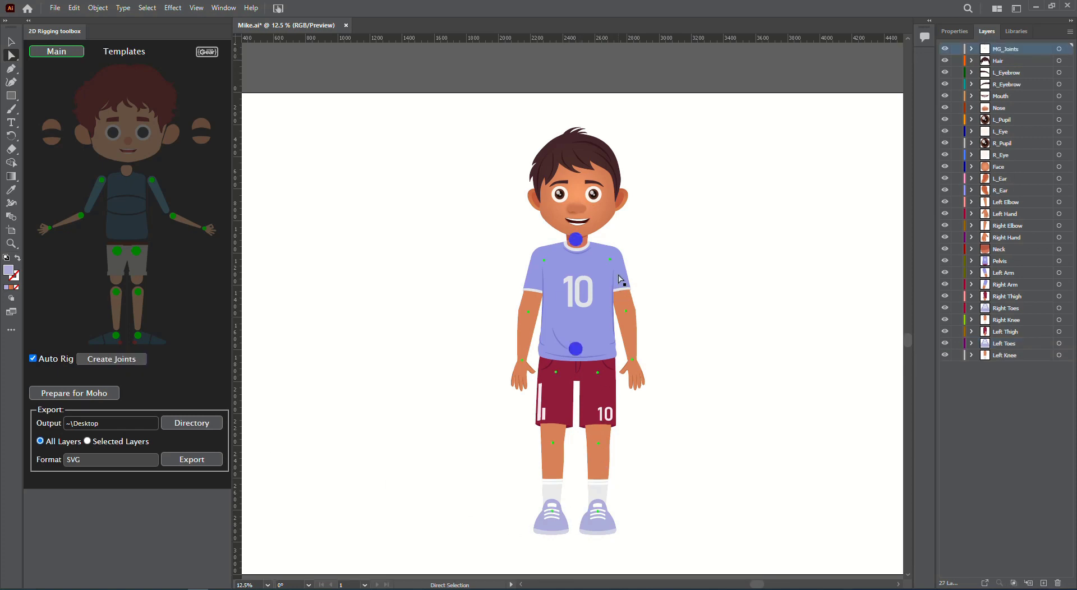
left_click(577, 351)
scroll(581, 353, "up", 1)
scroll(581, 308, "down", 3)
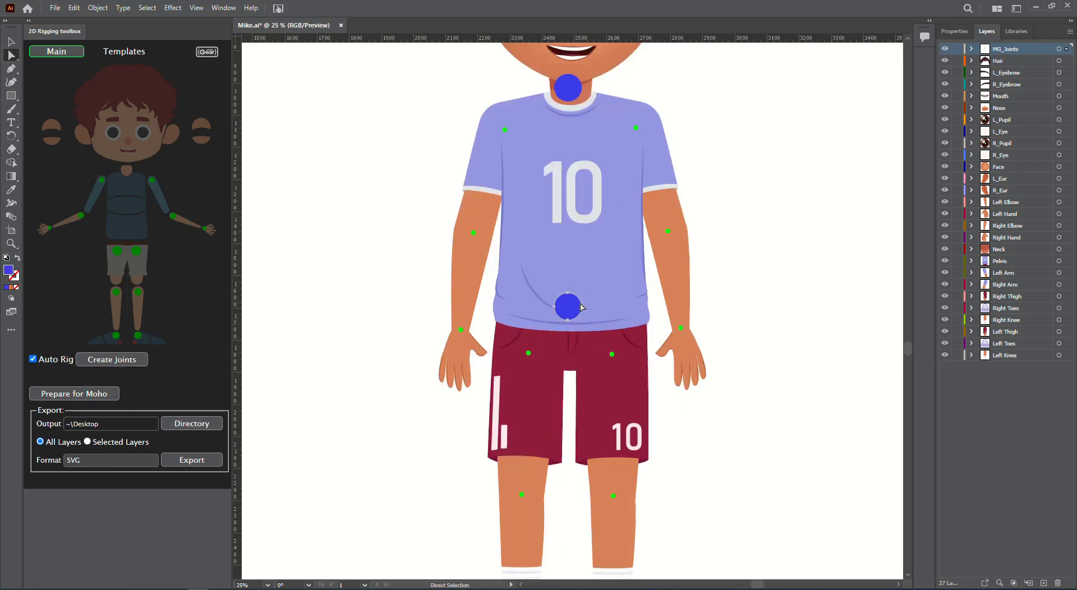
scroll(581, 312, "up", 1)
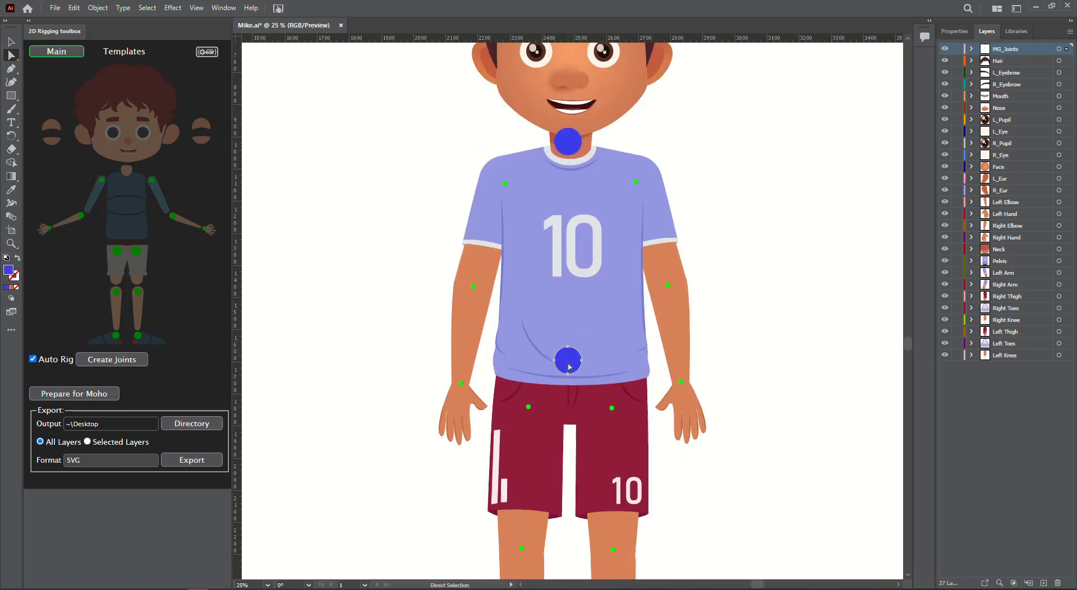
left_click_drag(568, 366, 569, 367)
left_click_drag(568, 150, 572, 160)
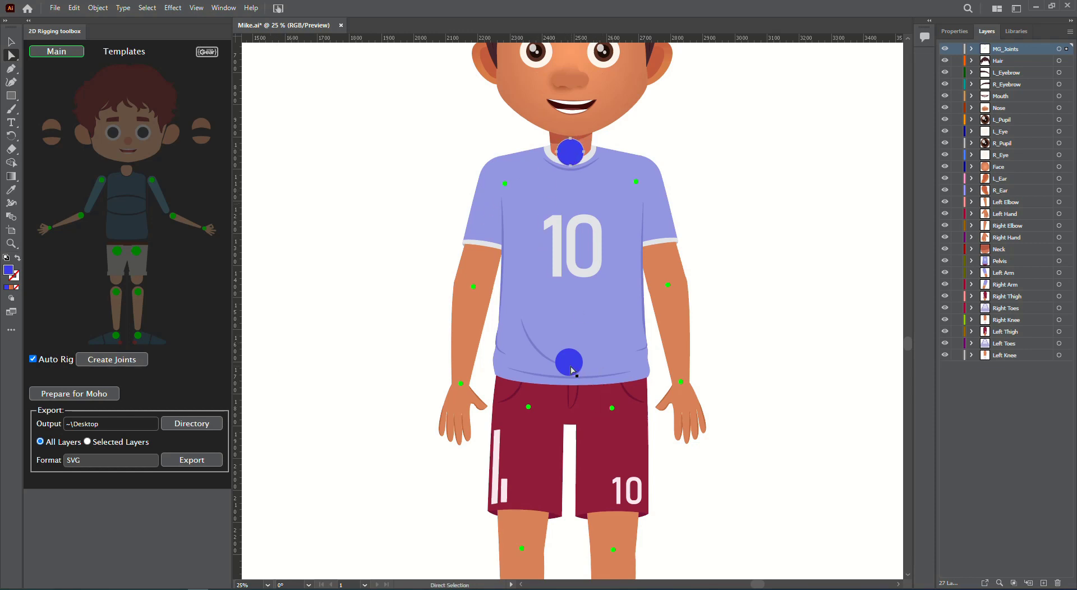
left_click_drag(572, 370, 573, 373)
Run Prepare for Moho to number all 27 layers, 01 MG_Joints to 27 Left Knee
key("ctrl+minus")
key("ctrl+minus")
key("ctrl+minus")
key("ctrl+minus")
key("ctrl+minus")
key("ctrl+minus")
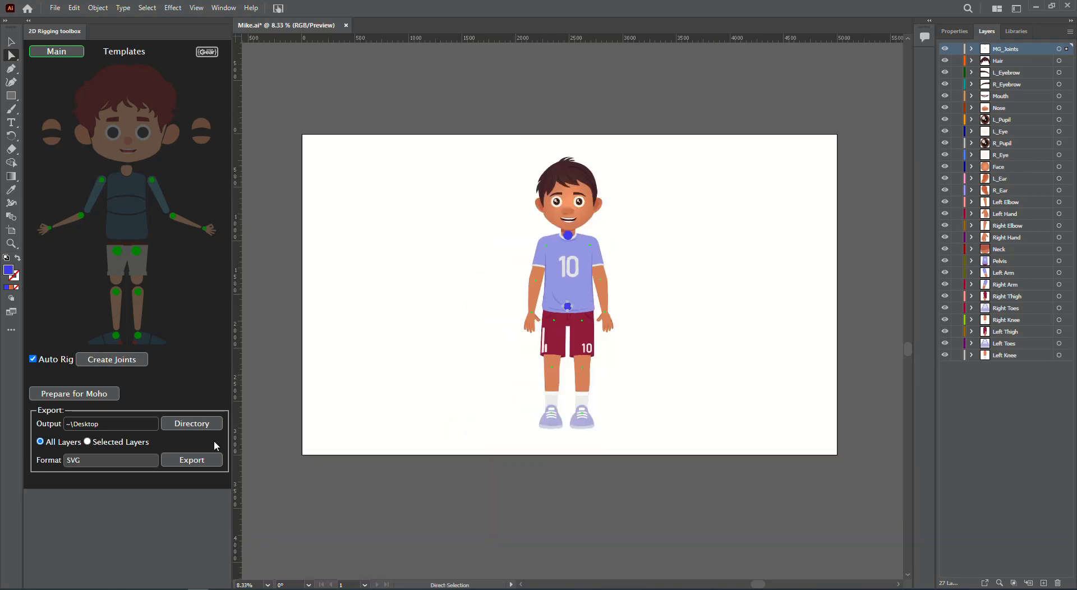
left_click(85, 394)
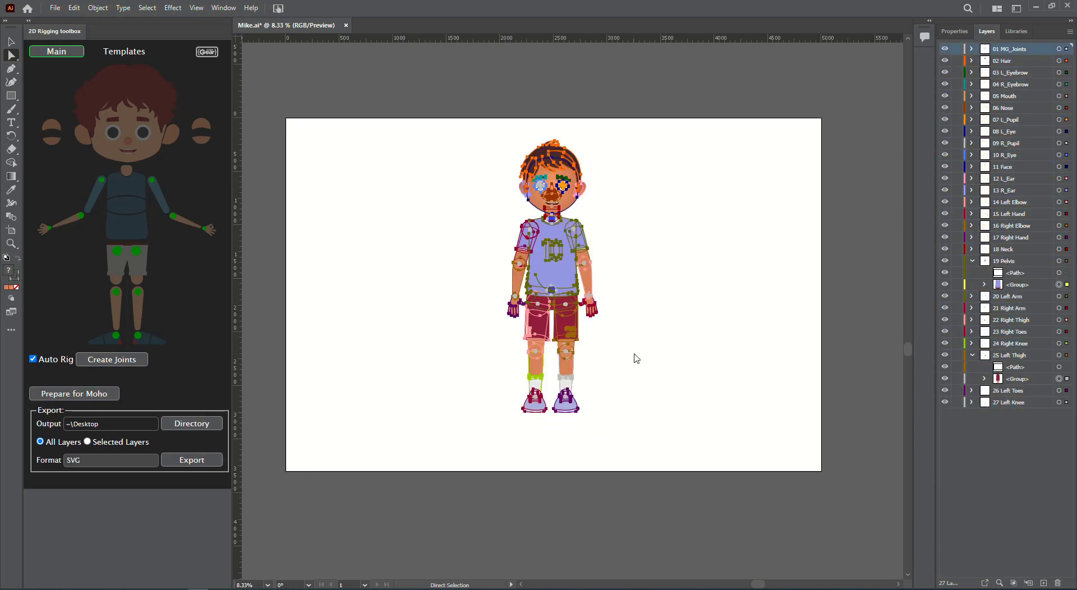
left_click(379, 286)
key("ctrl+minus")
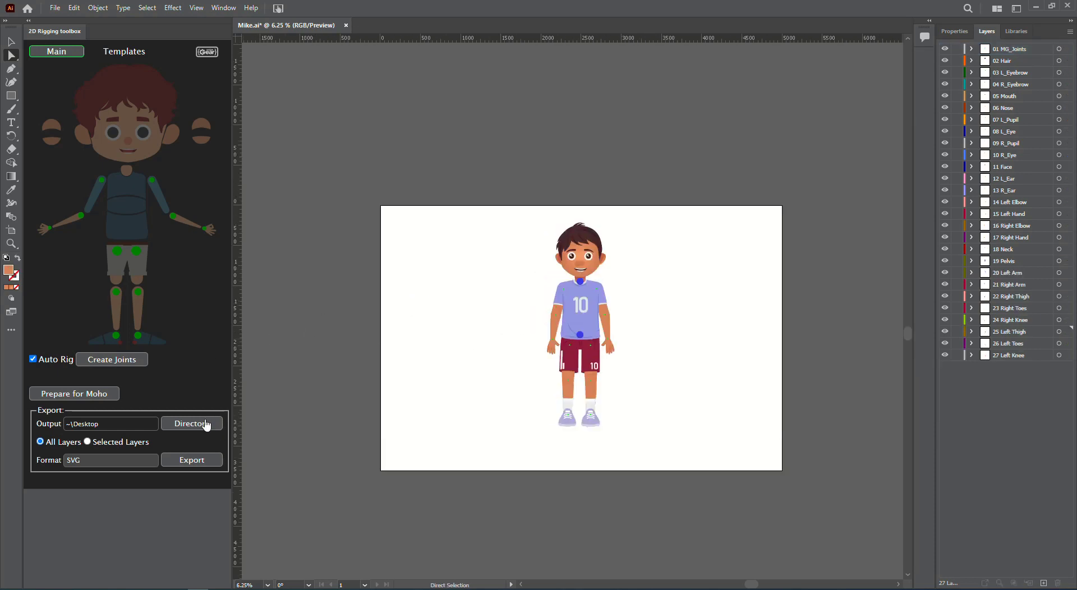
Paste the Export folder path as output and export all layers as SVG files
left_click(206, 425)
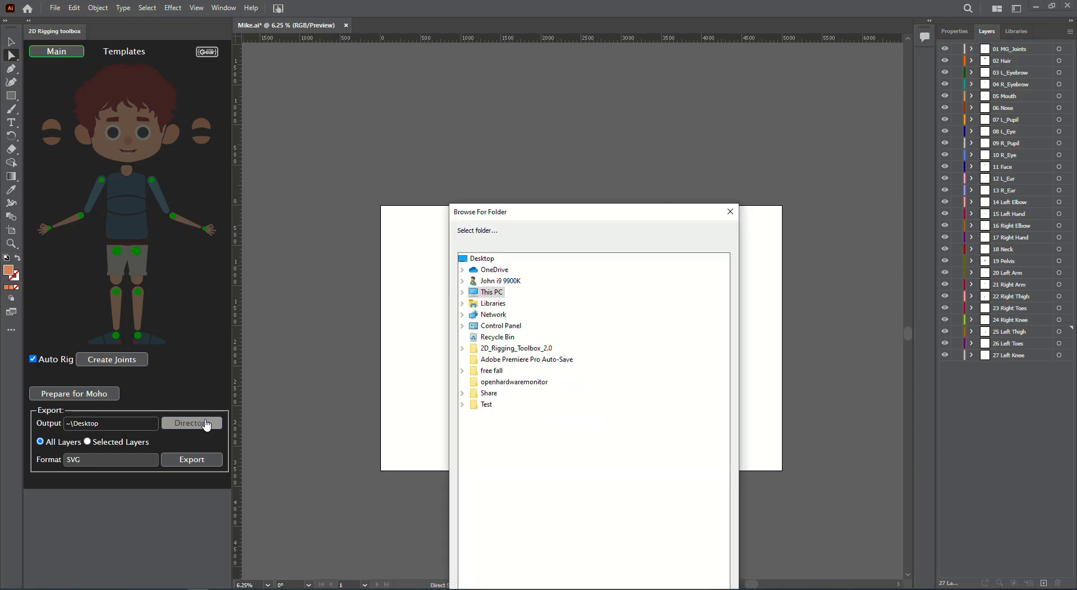
left_click(730, 212)
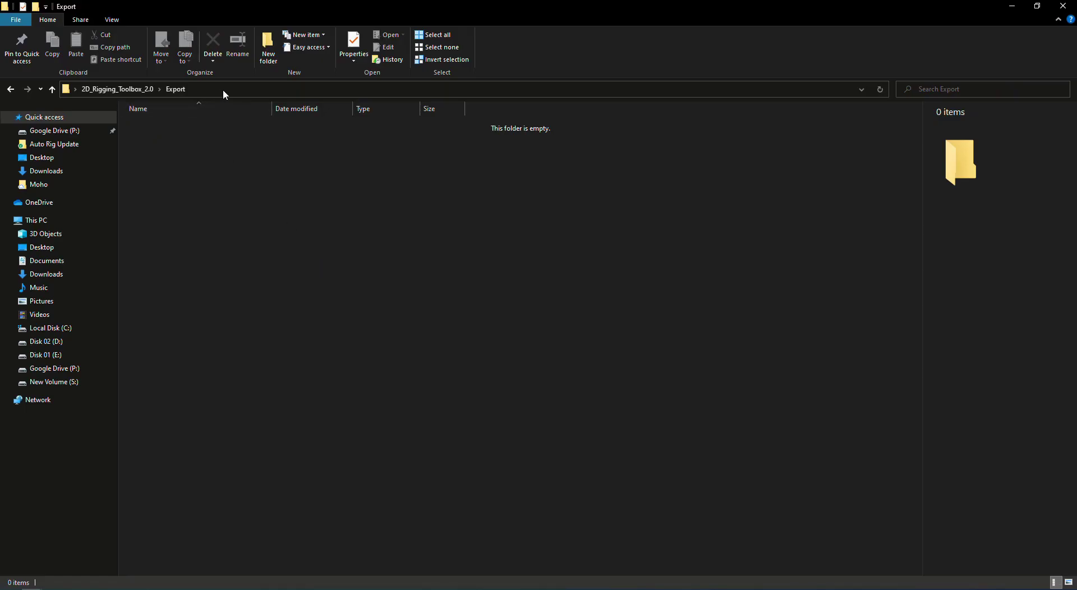
left_click(224, 90)
key("alt+Tab")
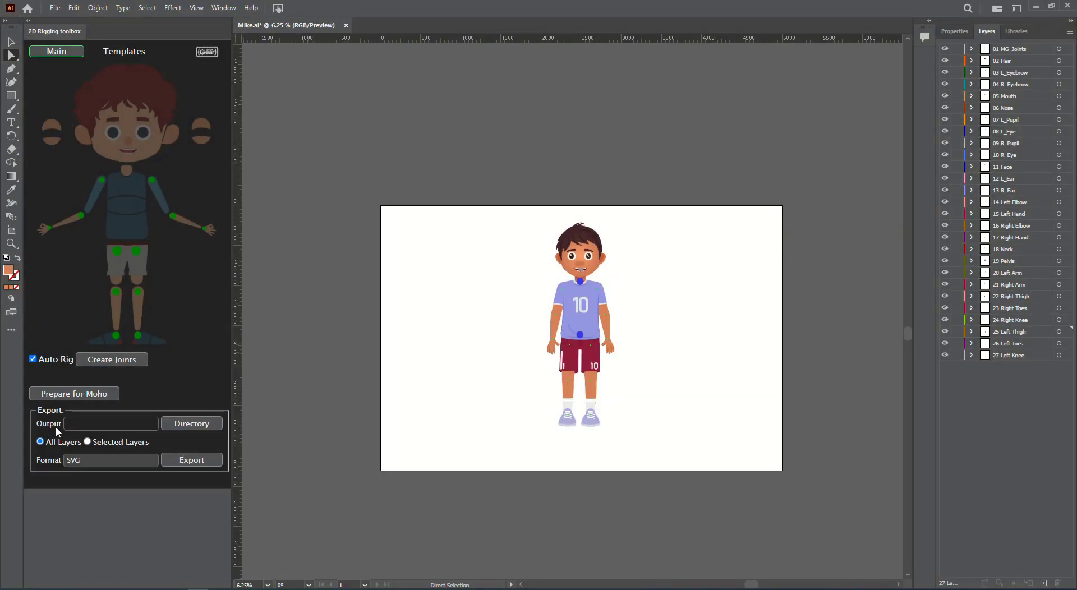
left_click(92, 425)
key("ctrl+v")
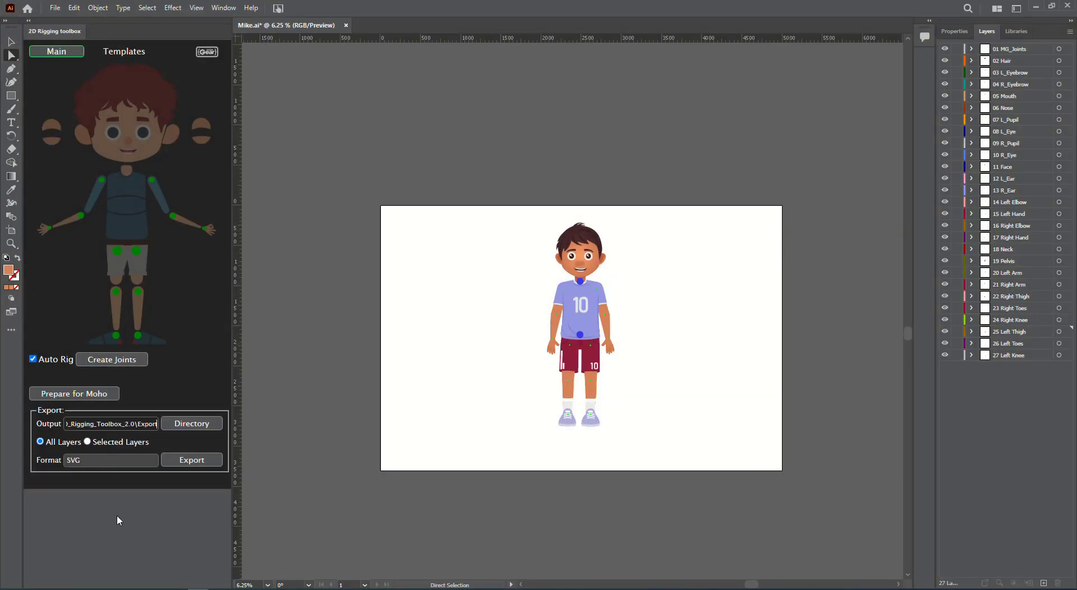
left_click(205, 480)
left_click(205, 462)
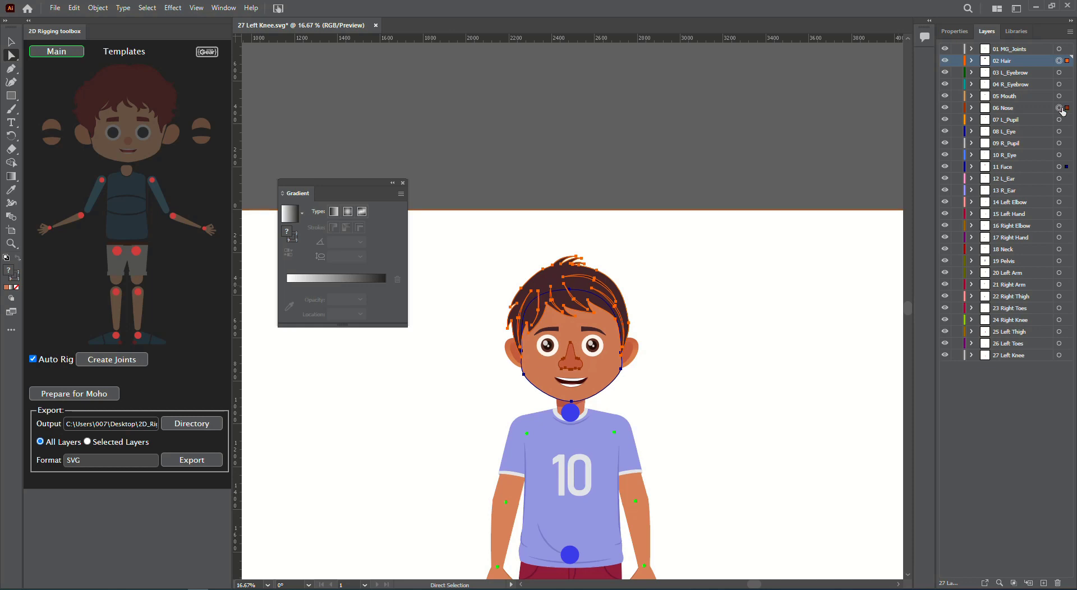
key("v")
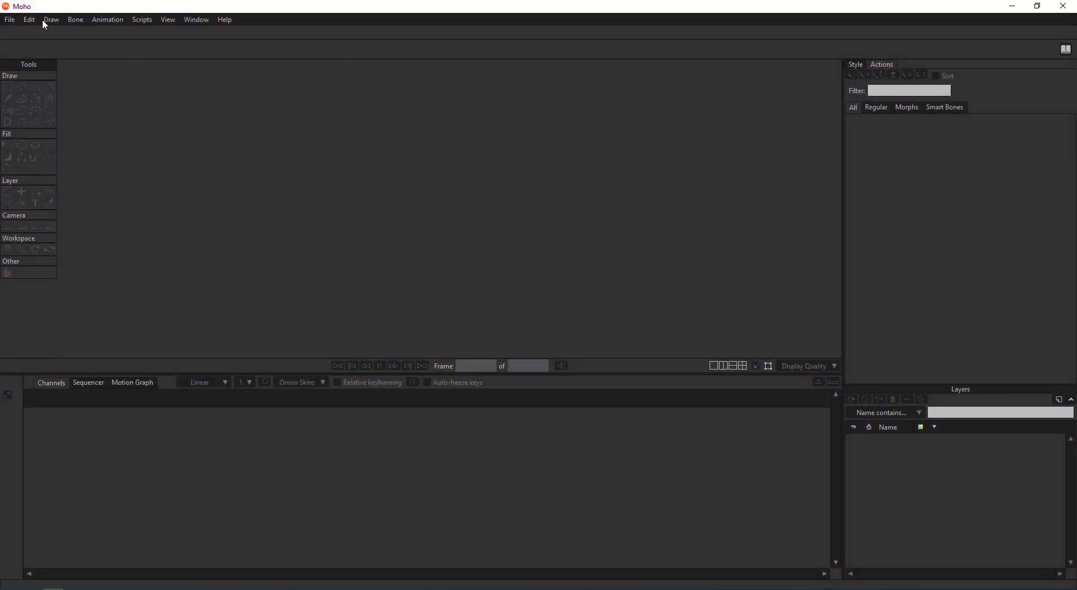
Start a new Moho document and import the 27 SVGs, 27 Left Knee through 11 Face, from Export
left_click(11, 22)
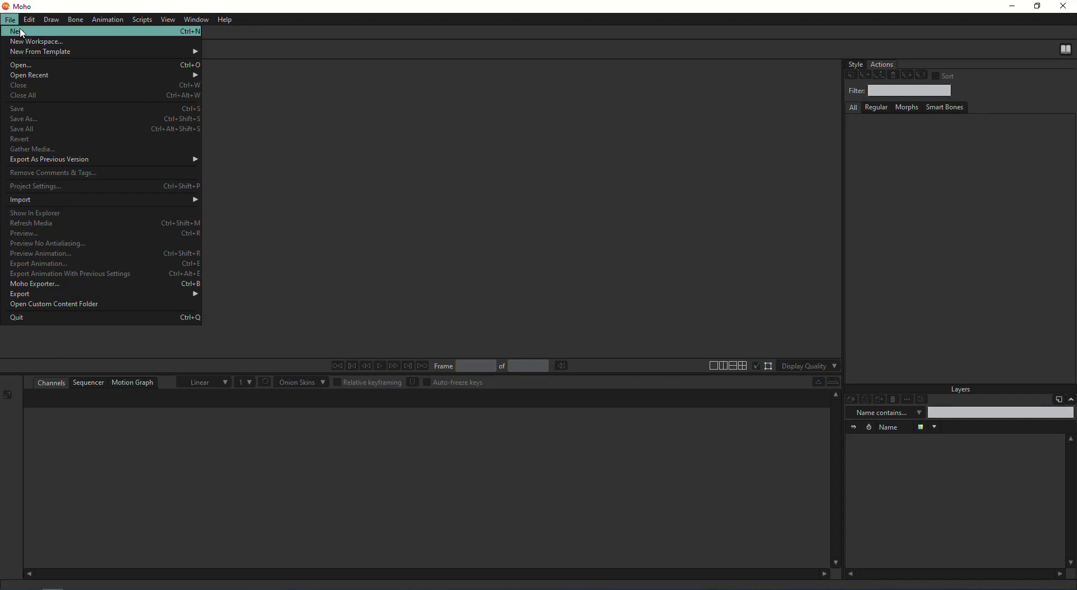
left_click(21, 33)
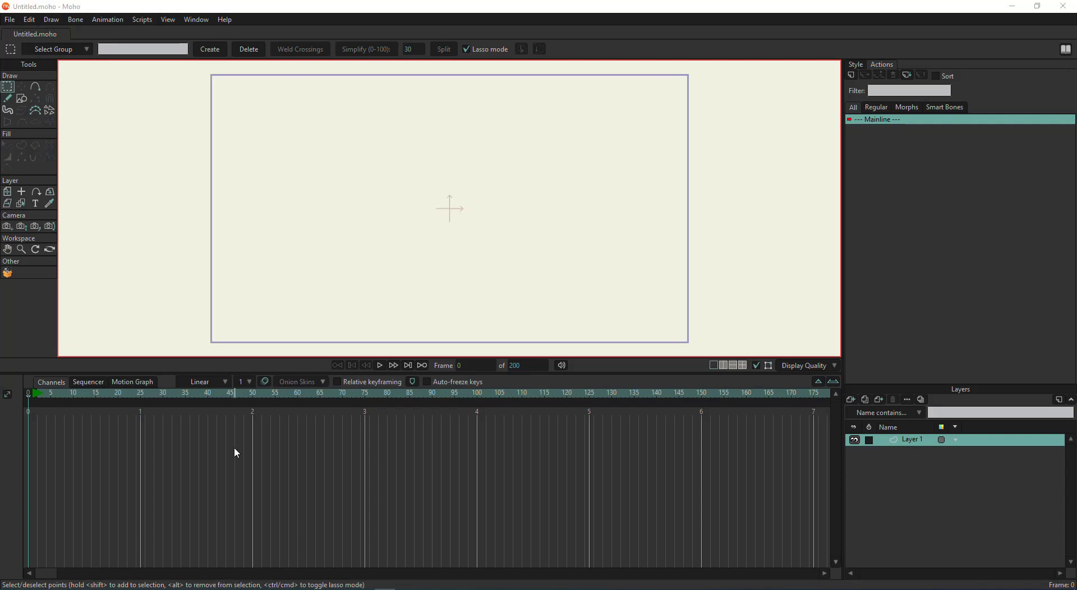
left_click(13, 21)
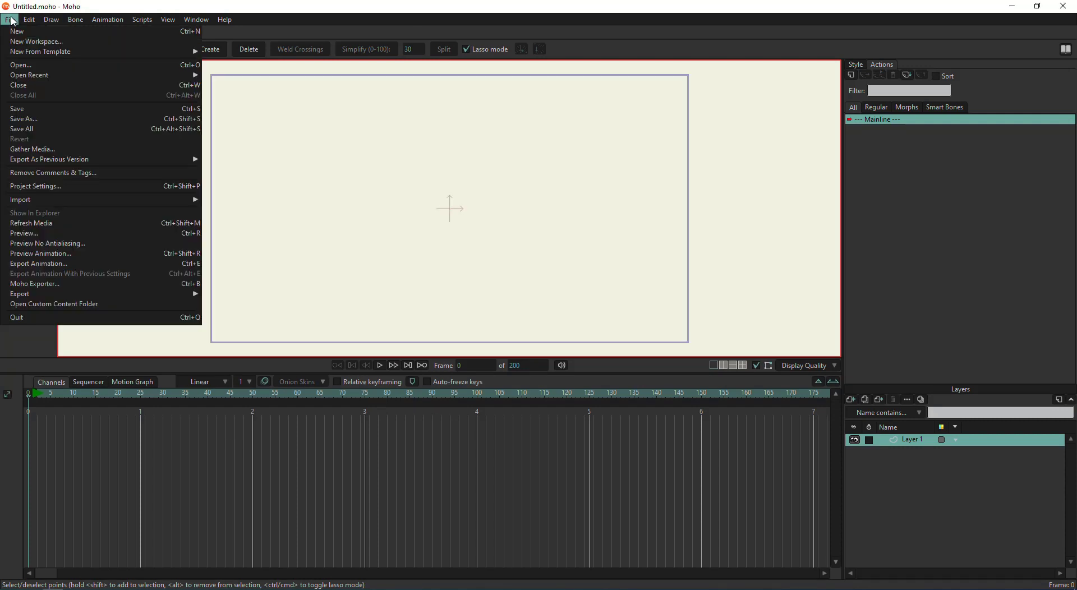
mouse_move(157, 200)
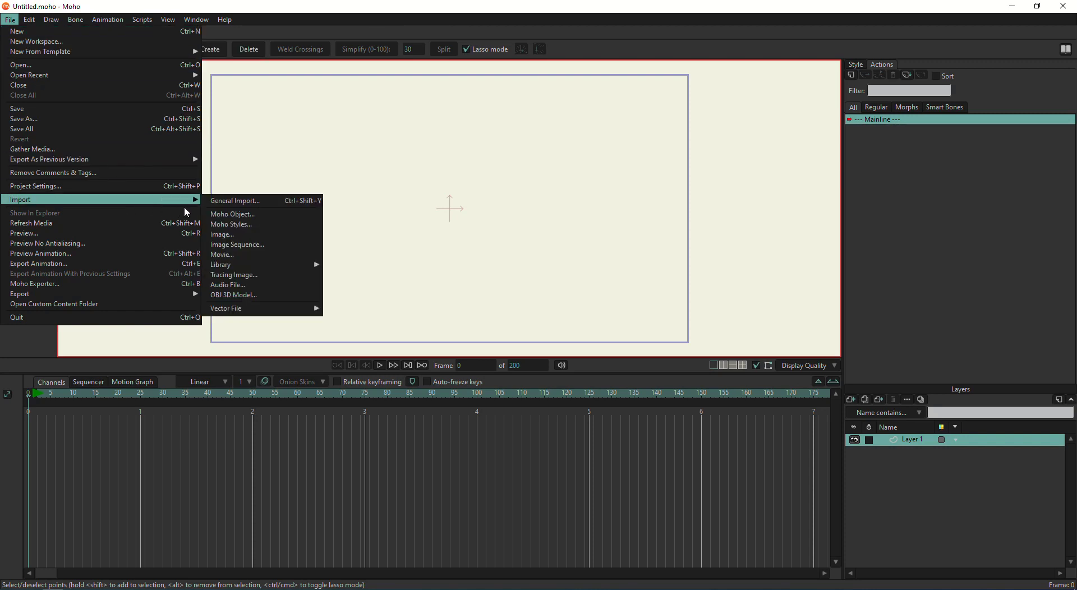
left_click(224, 201)
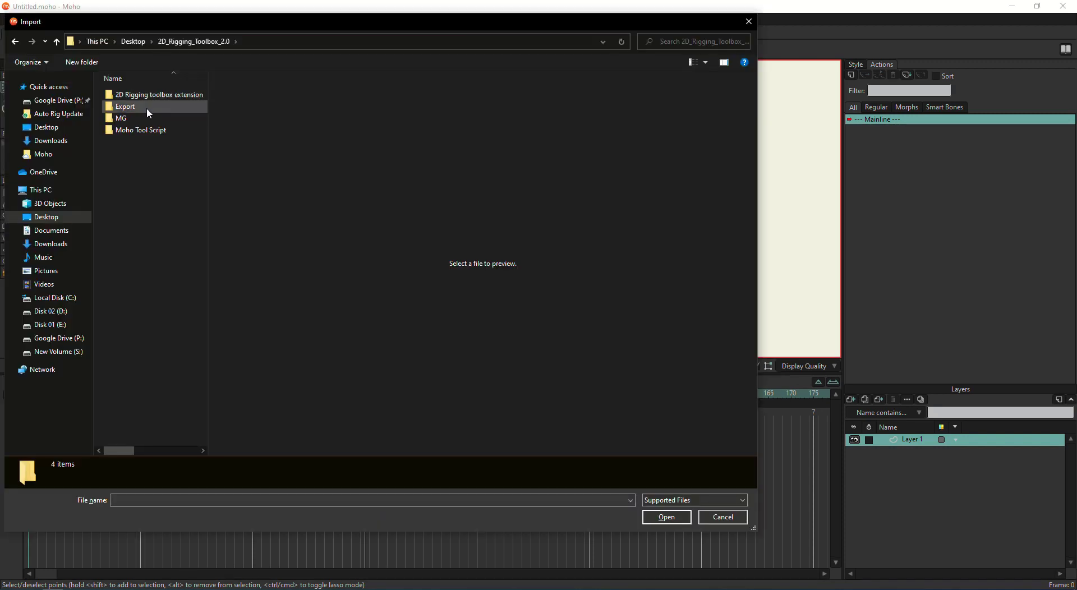
double_click(148, 107)
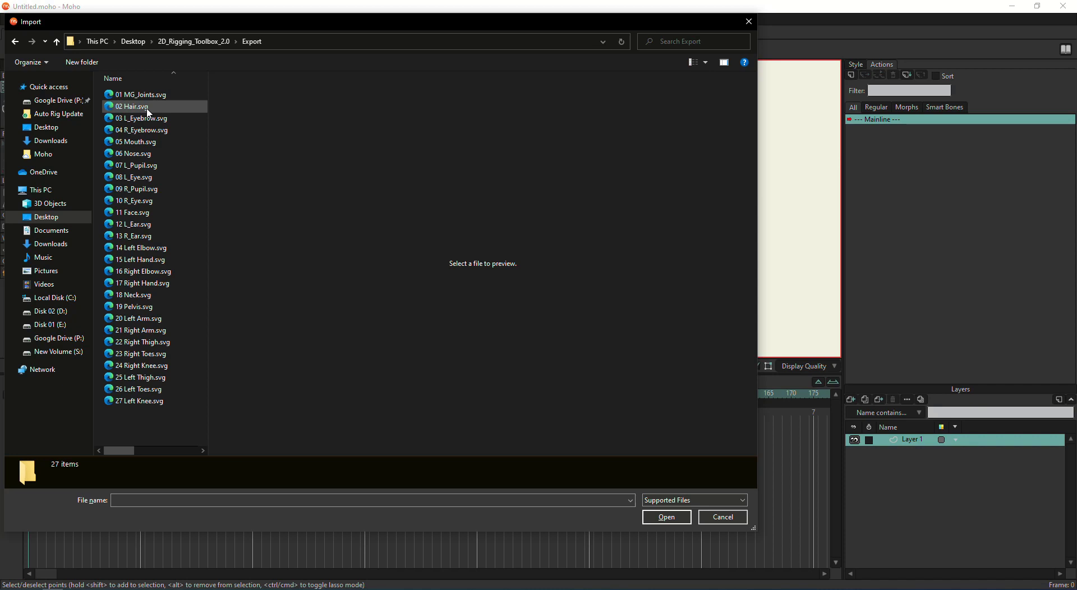
left_click(159, 78)
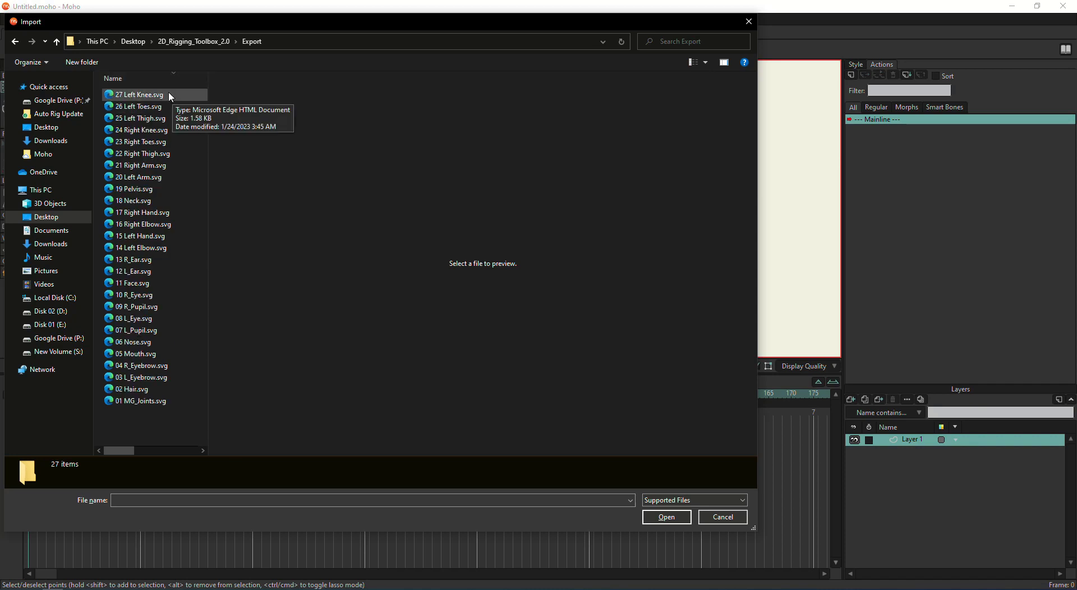
left_click_drag(173, 99, 163, 413)
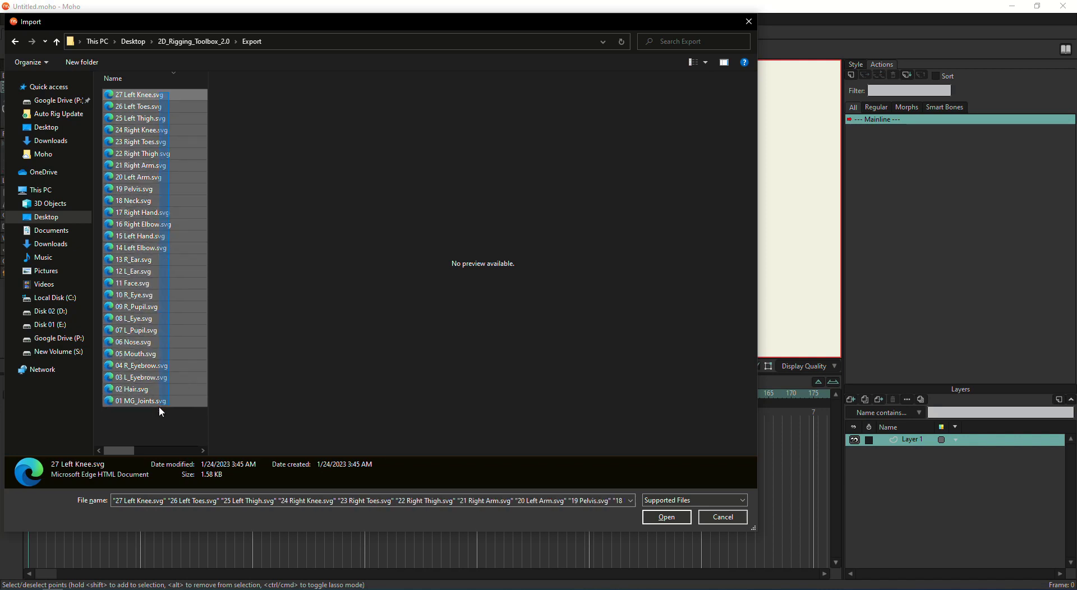
left_click(675, 524)
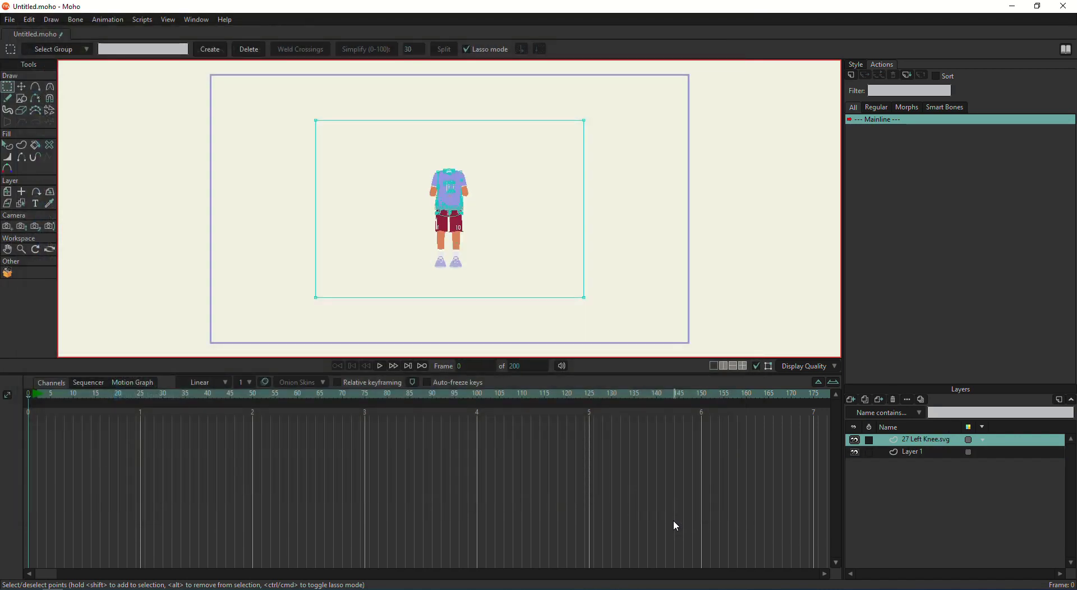
Run the auto-rig tool on the 01 MG_Joints layer to build the MG_RIG skeleton
scroll(554, 247, "down", 2)
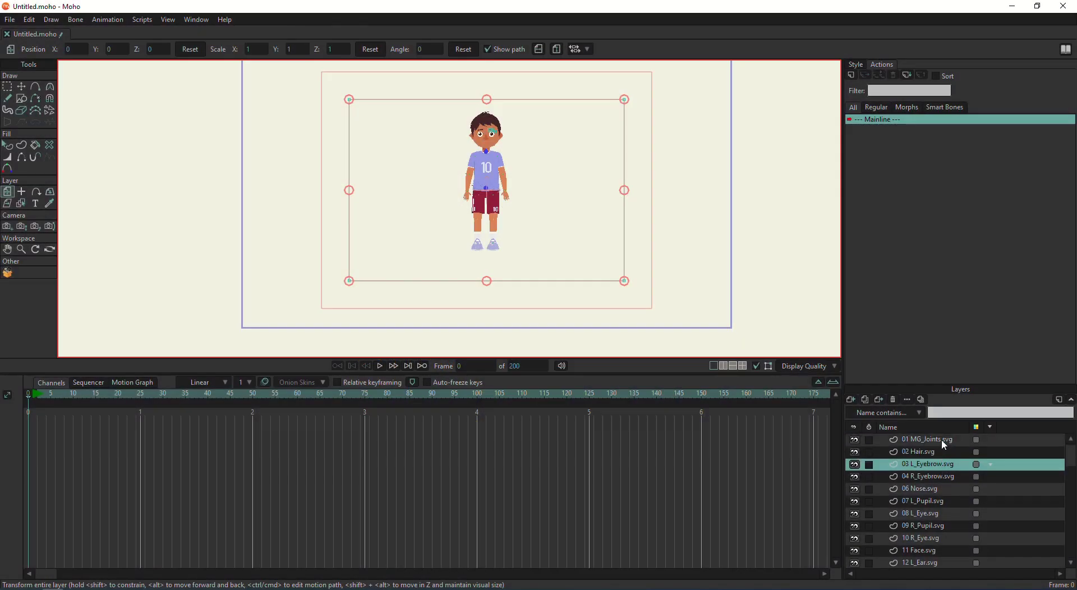
left_click(942, 438)
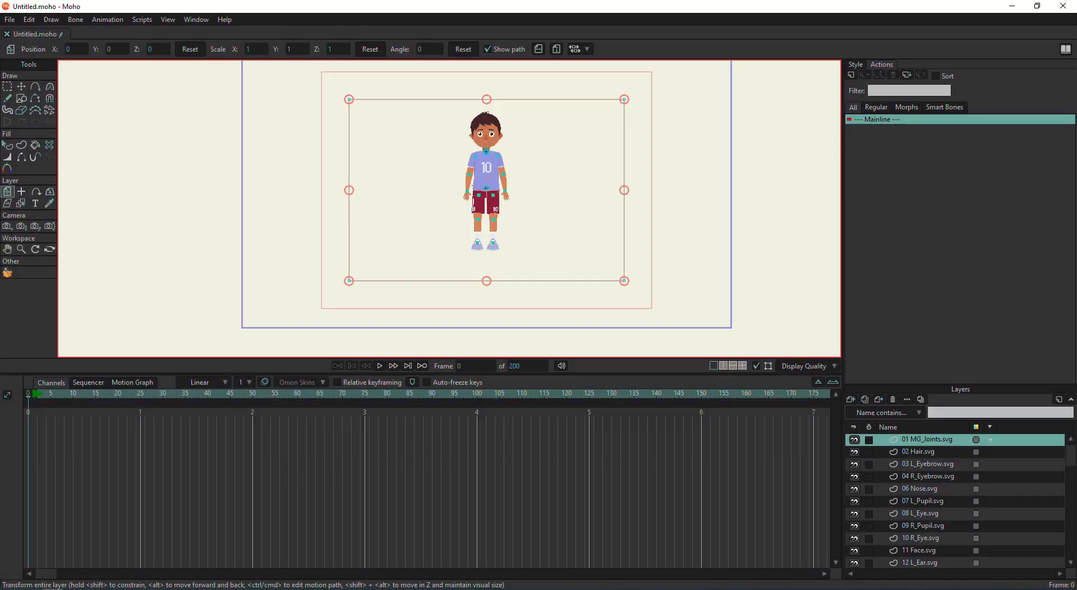
left_click(8, 274)
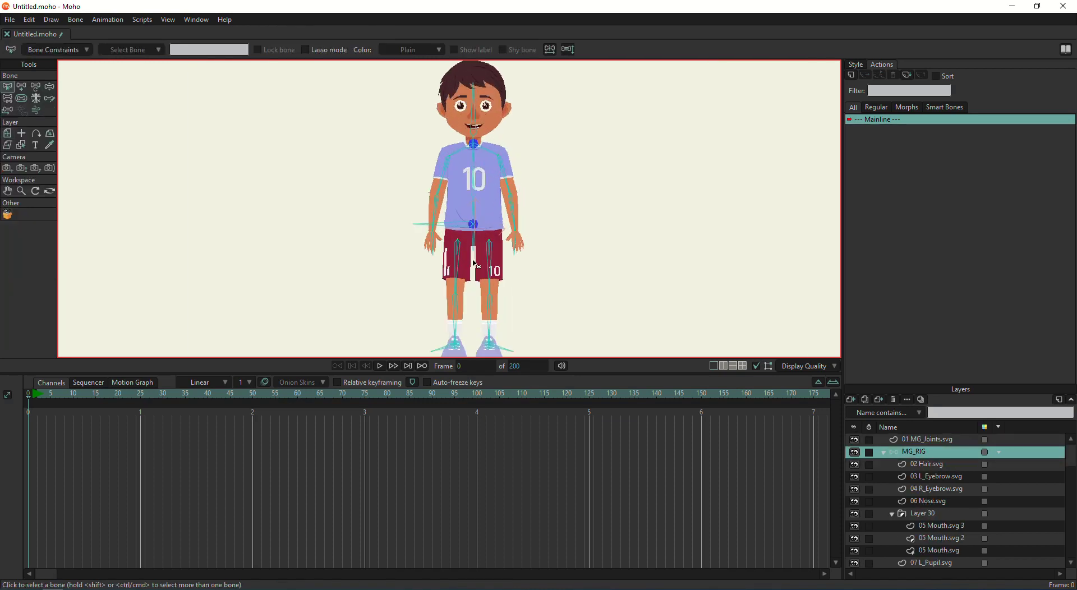
Hide the shy R_Arm Child and R_Elbow Child 02 bones with Bone > Hide/Show Shy Bones
scroll(460, 285, "down", 3)
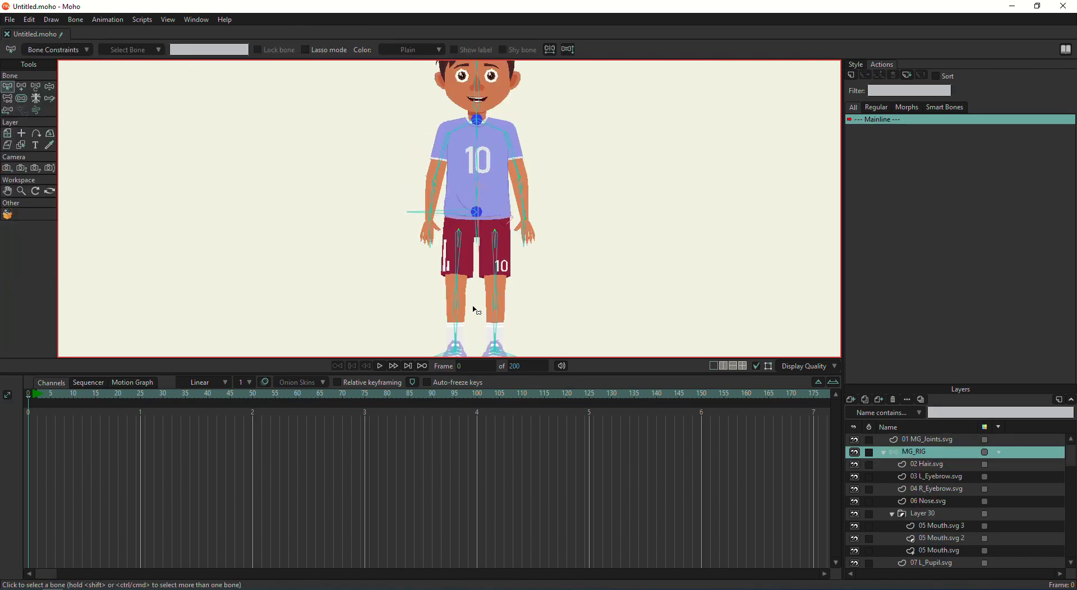
scroll(476, 308, "up", 3)
scroll(480, 185, "up", 3)
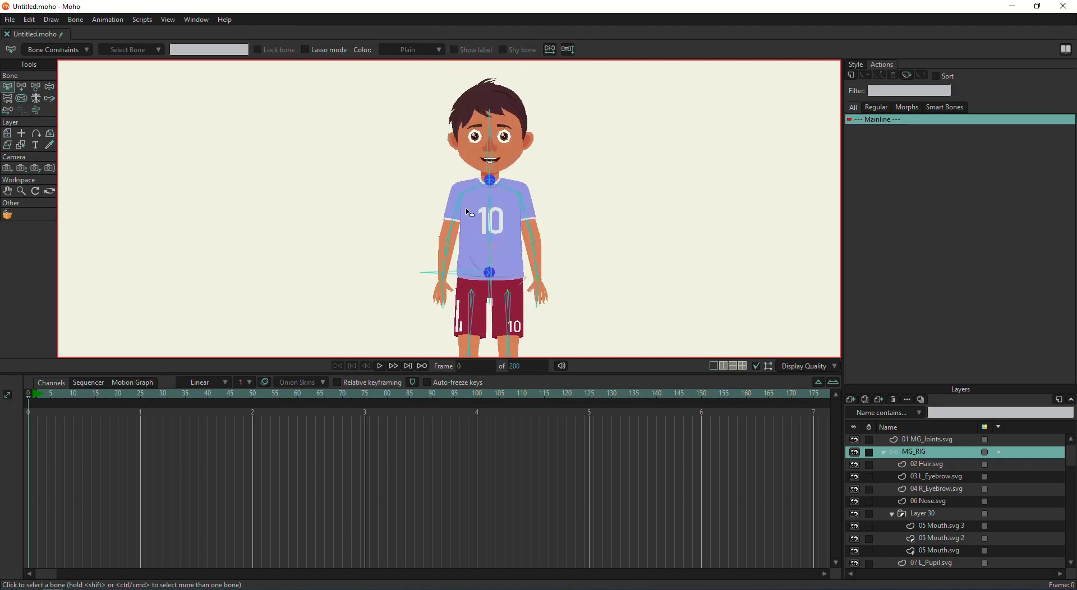
scroll(449, 224, "up", 5)
scroll(433, 238, "up", 2)
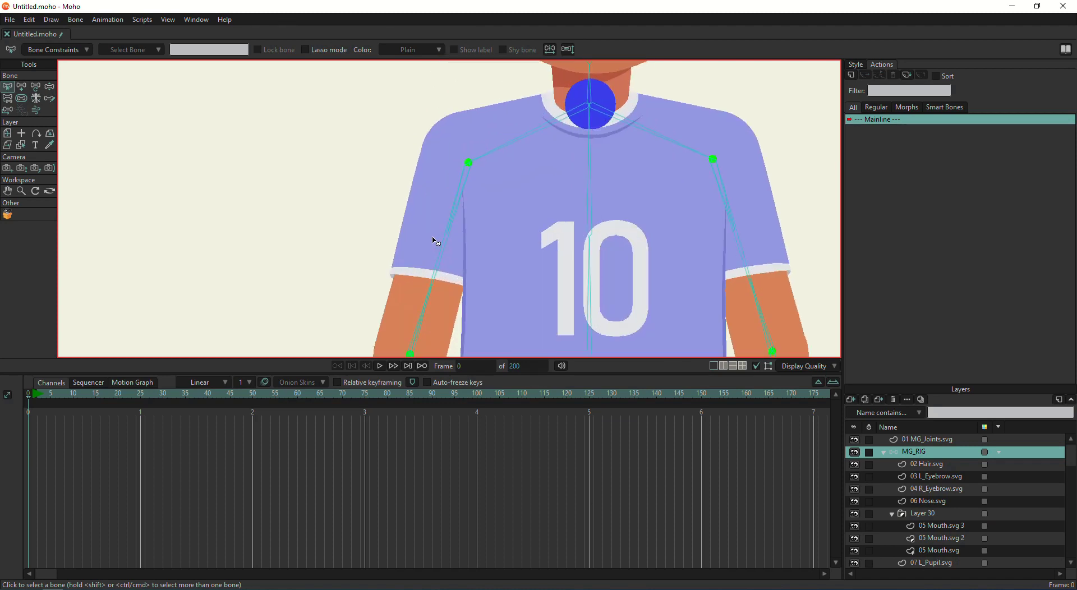
left_click(451, 215)
scroll(452, 236, "down", 2)
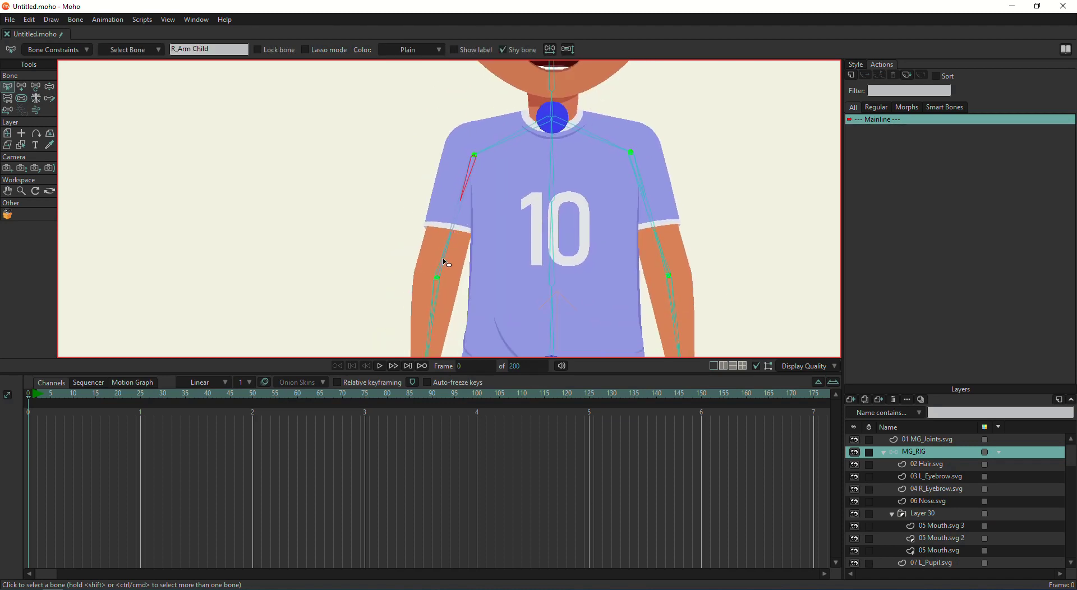
left_click(447, 263)
left_click(77, 20)
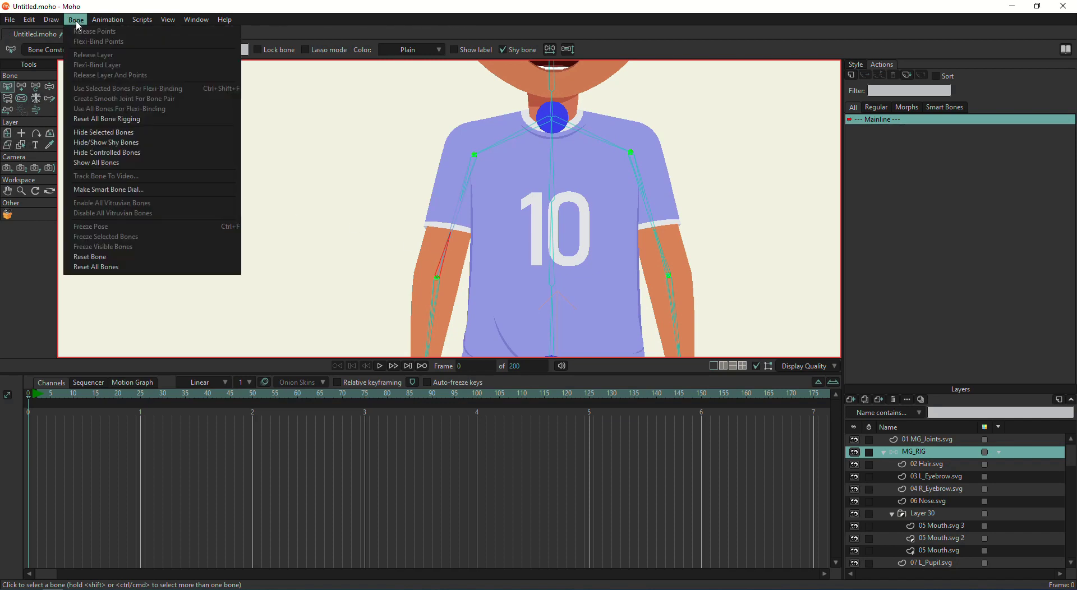
left_click(150, 143)
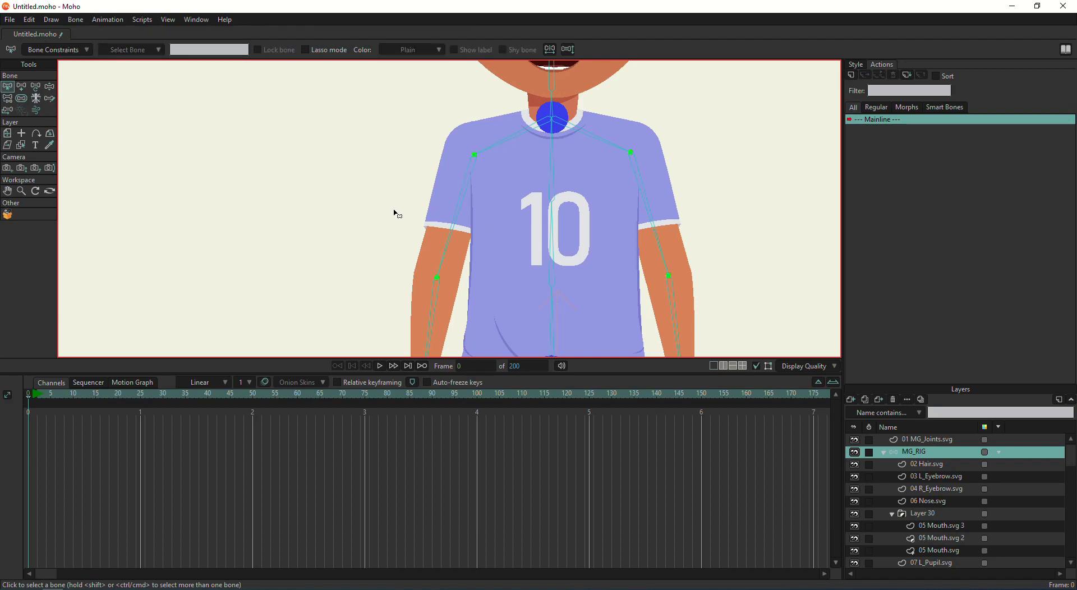
Select the main R_Arm and R_Elbow bones on the character's arm
scroll(459, 241, "up", 2)
left_click(457, 226)
scroll(452, 231, "down", 2)
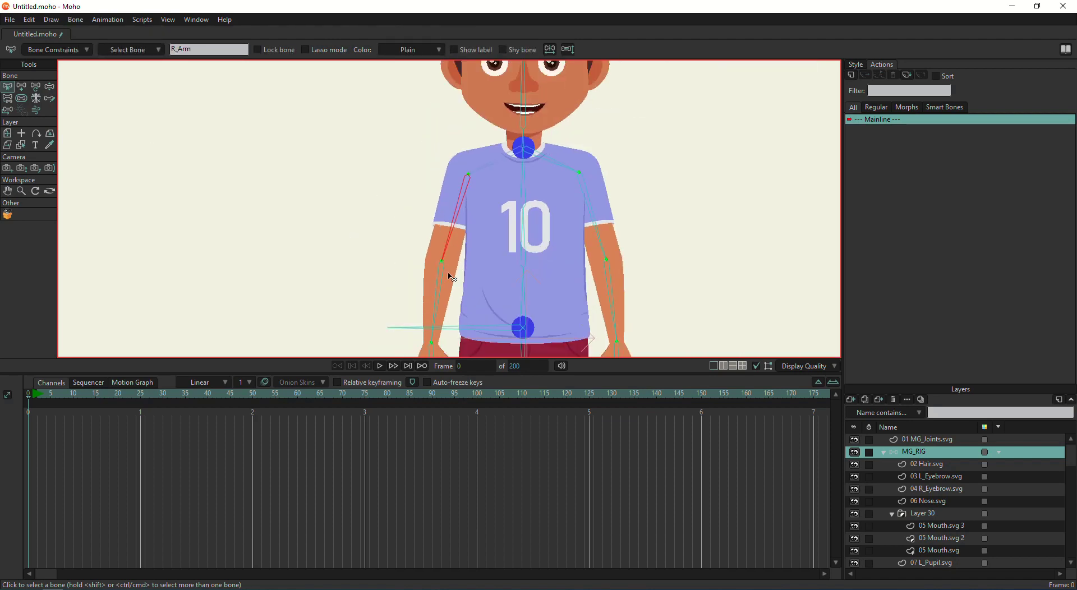
left_click(433, 316)
scroll(436, 197, "down", 3)
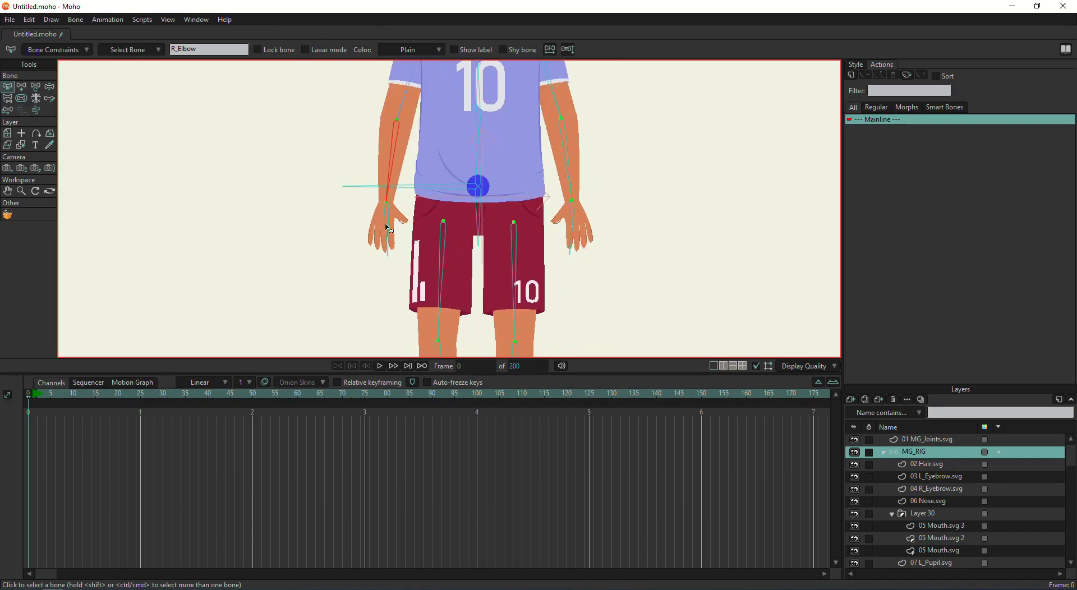
scroll(443, 185, "down", 5)
Bind the toe, knee and thigh layers of both legs to their matching leg bones
left_click(443, 170, "ctrl+alt")
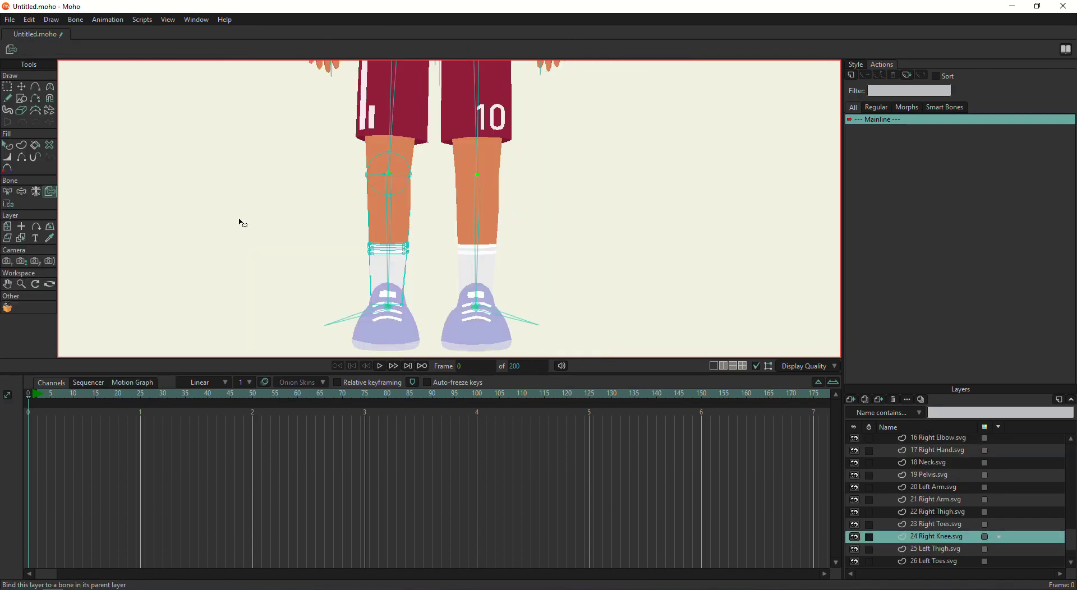
left_click(385, 336)
left_click(486, 333, "ctrl+alt")
left_click(480, 258, "ctrl+alt")
left_click(478, 258)
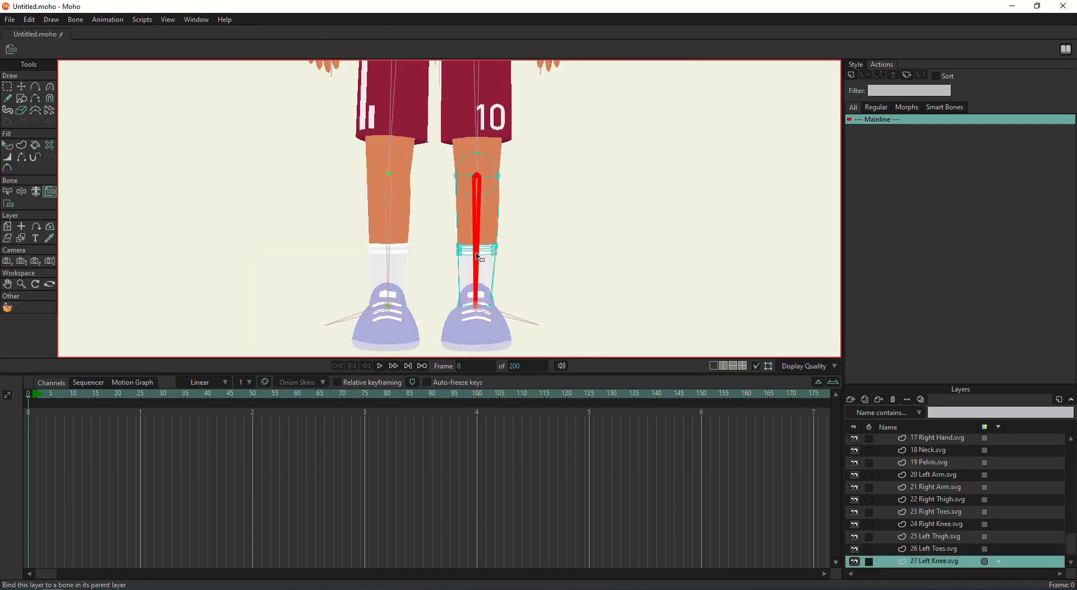
left_click(392, 230, "ctrl+alt")
left_click(390, 230)
scroll(387, 236, "up", 5)
left_click(379, 262, "ctrl+alt")
left_click(379, 263)
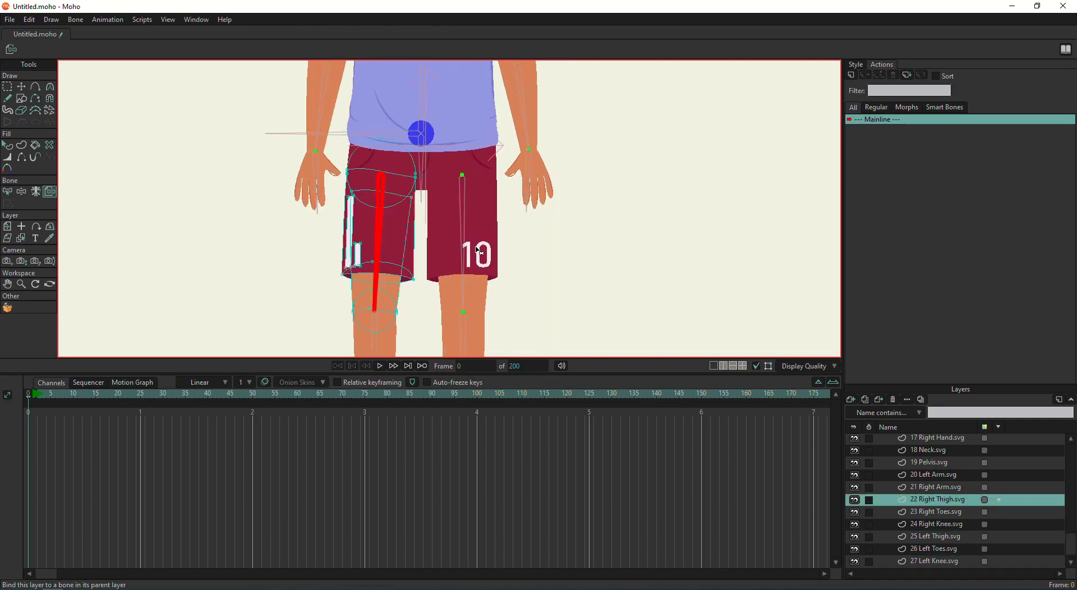
left_click(478, 251, "ctrl+alt")
left_click(465, 236)
Bind the Right/Left Elbow, Right/Left Arm and Left/Right Hand layers to their arm bones
scroll(465, 236, "up", 5)
left_click(332, 279, "ctrl+alt")
left_click(353, 190, "ctrl+alt")
left_click(353, 190)
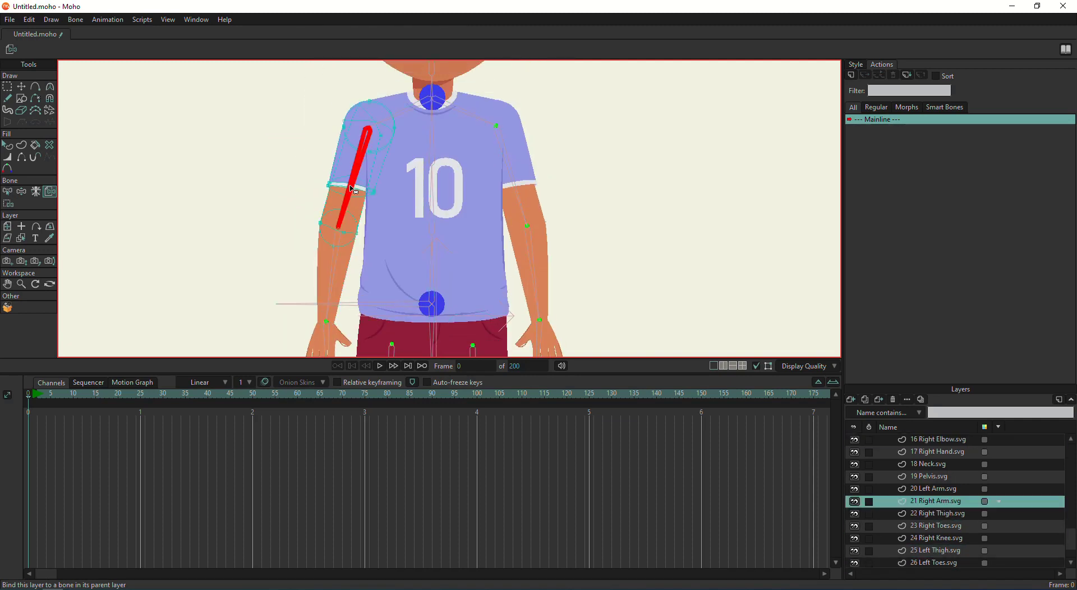
left_click(511, 179, "ctrl+alt")
left_click(510, 180)
left_click(533, 269, "ctrl+alt")
scroll(533, 269, "down", 5)
left_click(552, 247, "ctrl+alt")
left_click(552, 247)
left_click(355, 248, "ctrl+alt")
left_click(353, 247)
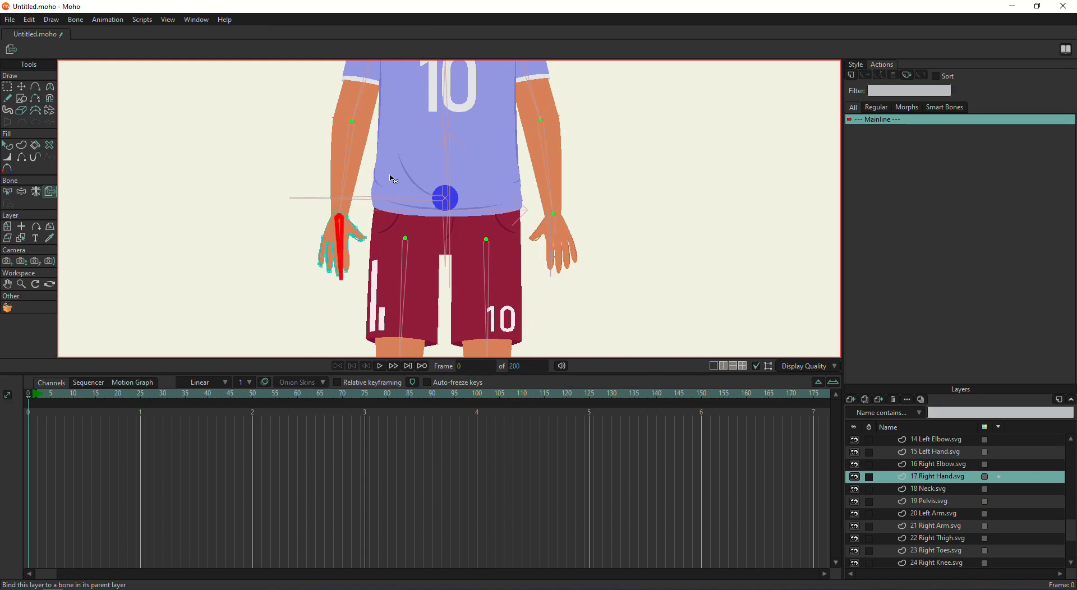
Bind the face-part layers, including L_Eye, L_Pupil, R_Pupil and R_Eye, to the head bone
scroll(389, 180, "down", 5)
scroll(404, 241, "up", 8)
left_click(389, 212, "ctrl+alt")
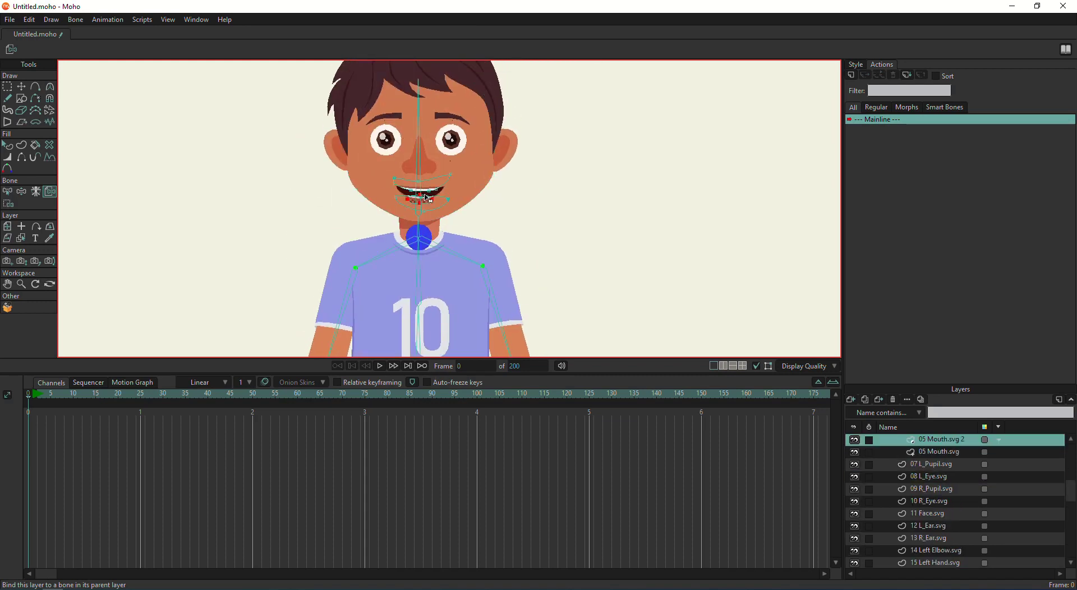
left_click(389, 212)
left_click(389, 212, "ctrl+alt")
scroll(389, 235, "up", 4)
left_click(390, 264, "ctrl+alt")
left_click(424, 237, "ctrl+alt")
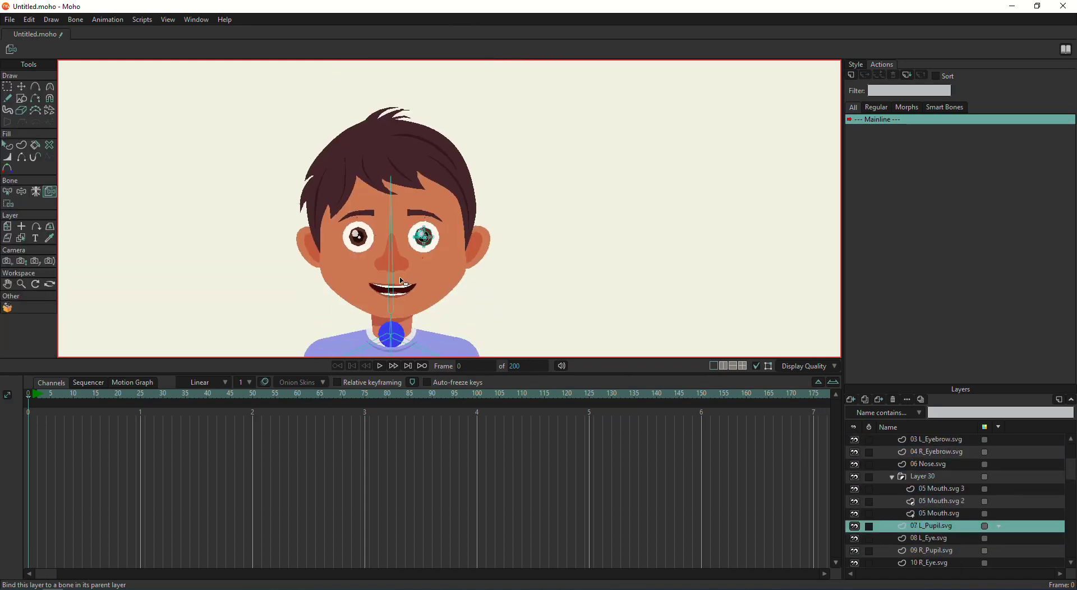
left_click(358, 237, "ctrl+alt")
left_click(359, 239, "ctrl+alt")
Bind the 03 L_Eyebrow and 02 Hair layers to the head bone, then select 19 Pelvis
left_click(391, 247)
left_click(421, 216, "ctrl+alt")
left_click(391, 236)
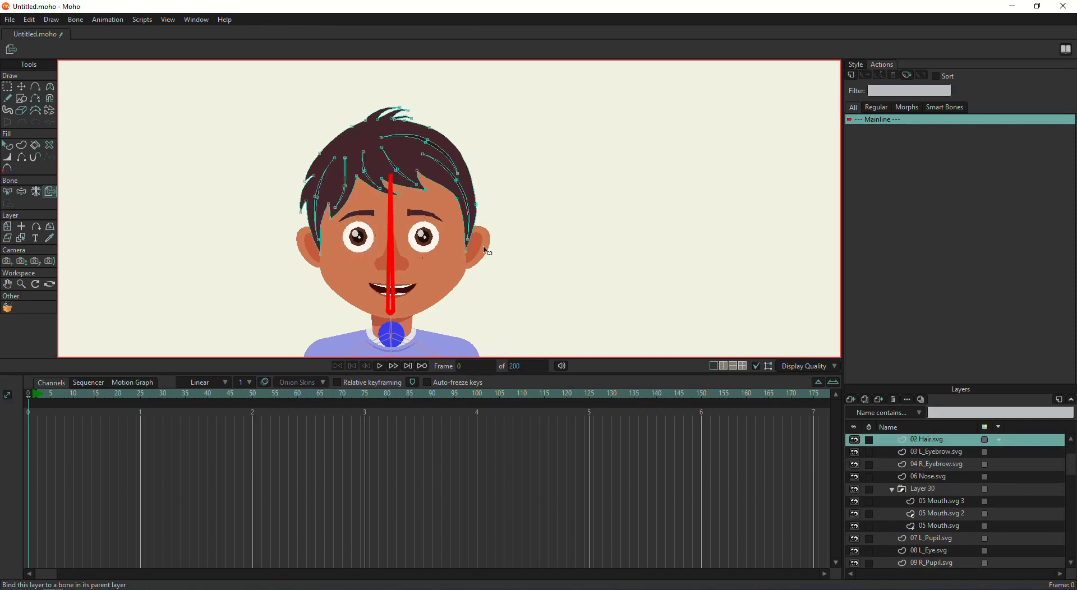
left_click(393, 337, "ctrl+alt")
key("t")
scroll(440, 308, "down", 5)
Bind the pelvis and waistband points, and lasso the number 10 points for the centre spine bone
scroll(441, 178, "down", 5)
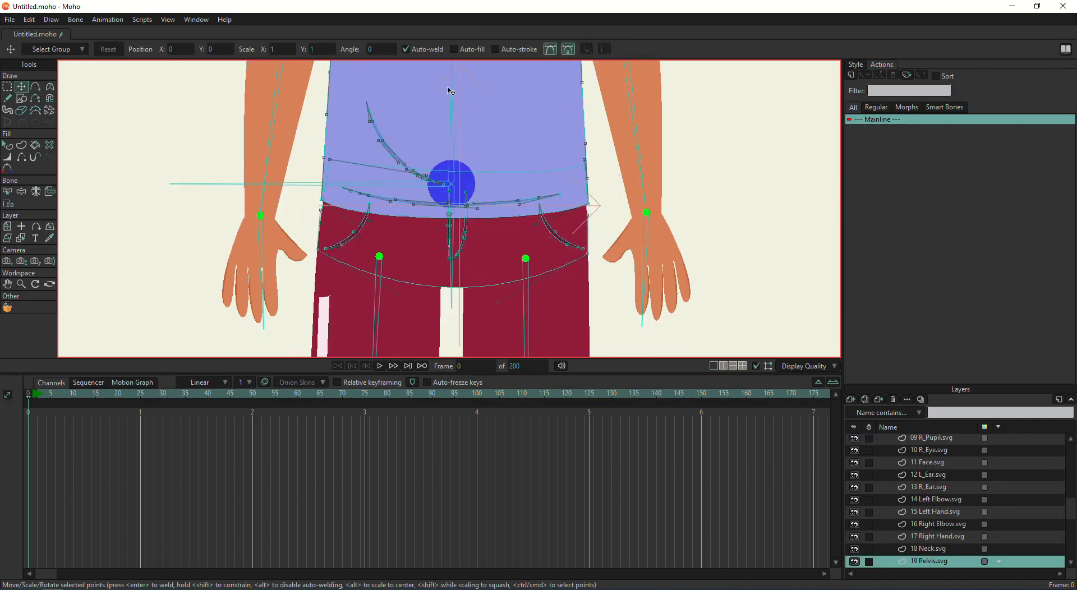
key("i")
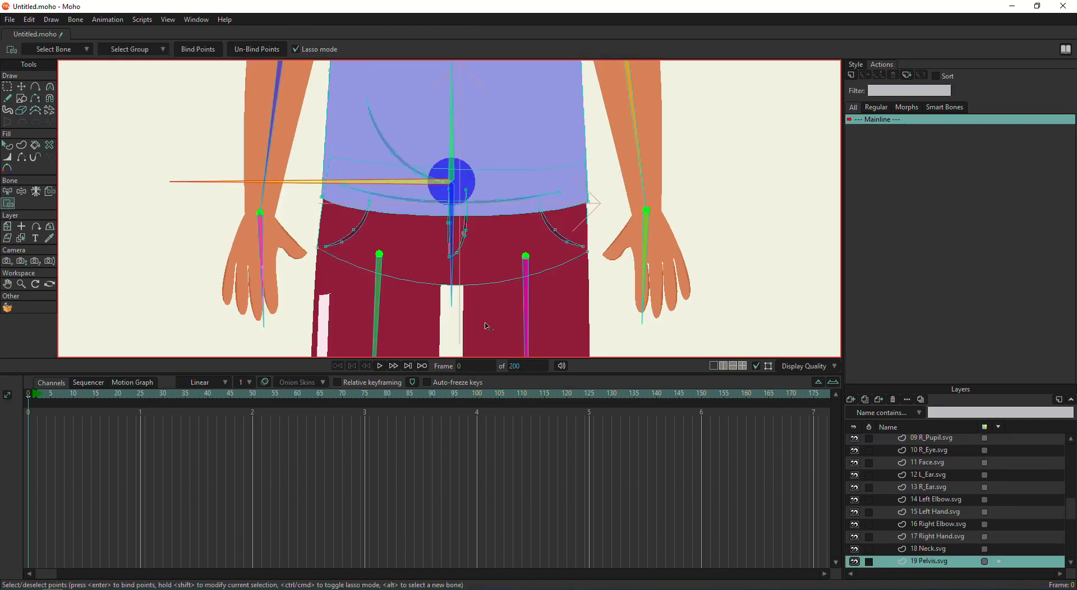
mouse_move(620, 296)
left_mouse_down()
mouse_move(241, 236)
mouse_move(608, 333)
mouse_move(617, 303)
left_mouse_up()
scroll(392, 261, "up", 5)
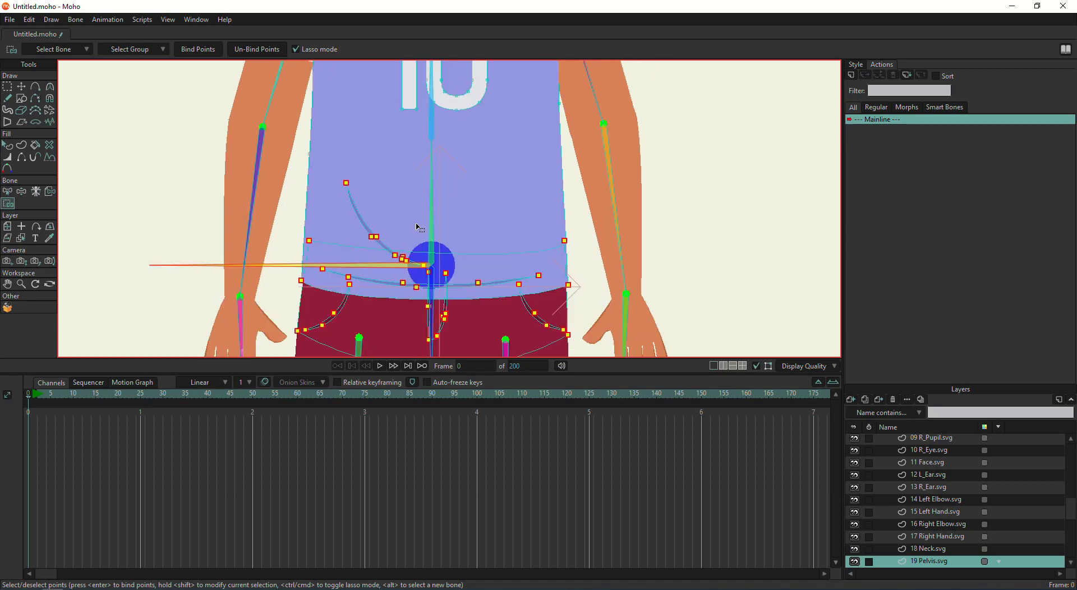
left_click(389, 213, "alt")
mouse_move(538, 255)
left_mouse_down()
mouse_move(275, 274)
mouse_move(285, 172)
mouse_move(328, 86)
mouse_move(445, 77)
mouse_move(531, 194)
mouse_move(530, 291)
left_mouse_up()
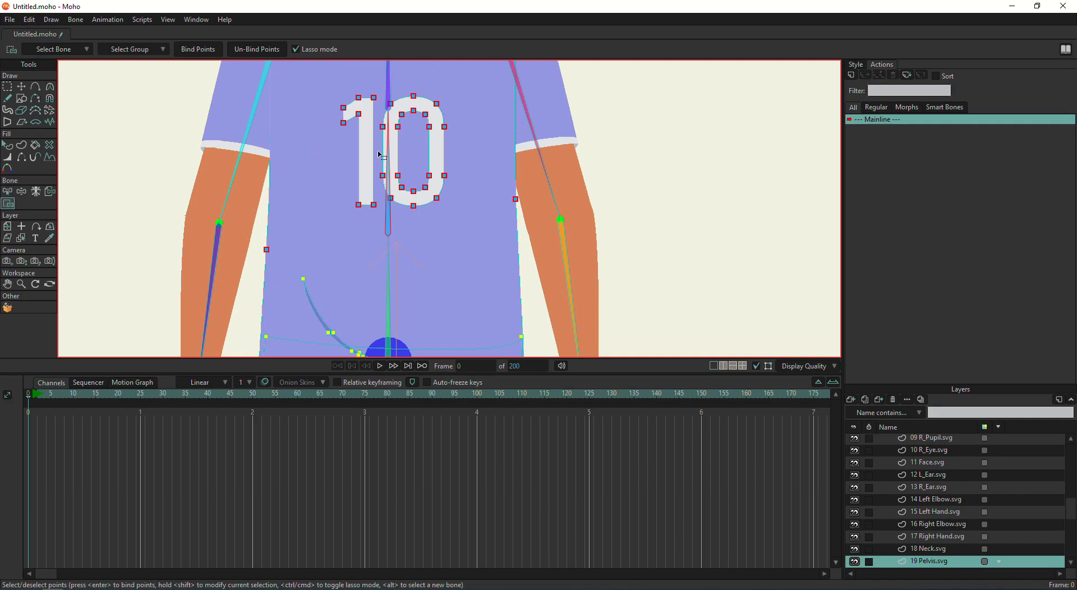
Bind the shirt's neck, shoulder, collar and left-shoulder points to the upper centre bone
scroll(413, 216, "up", 4)
left_click(418, 198, "alt")
mouse_move(348, 249)
left_mouse_down()
mouse_move(298, 62)
mouse_move(522, 216)
mouse_move(353, 187)
left_mouse_up()
scroll(393, 269, "up", 3)
mouse_move(536, 160)
left_mouse_down()
mouse_move(396, 312)
mouse_move(345, 194)
mouse_move(538, 163)
left_mouse_up()
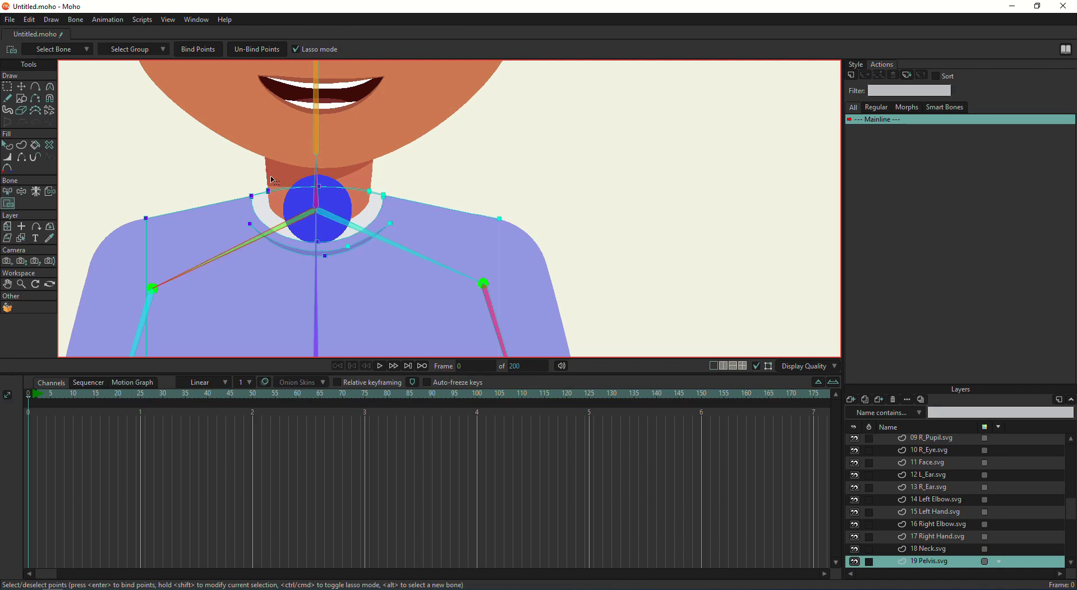
mouse_move(269, 320)
left_mouse_down()
mouse_move(300, 175)
mouse_move(252, 197)
left_mouse_up()
scroll(296, 154, "down", 3)
scroll(220, 231, "down", 3)
scroll(220, 230, "up", 2)
Adjust the two shirt-side points, move to frame 47 and select MG_RIG to test the torso bend
key("g")
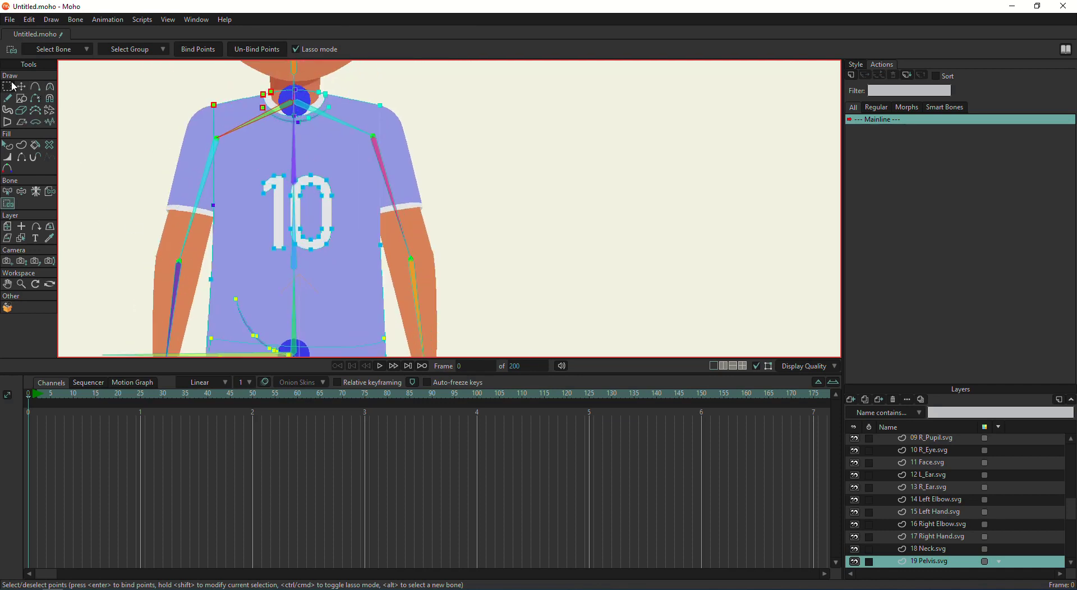
mouse_move(211, 261)
left_mouse_down()
mouse_move(398, 249)
mouse_move(212, 259)
left_mouse_up()
key("t")
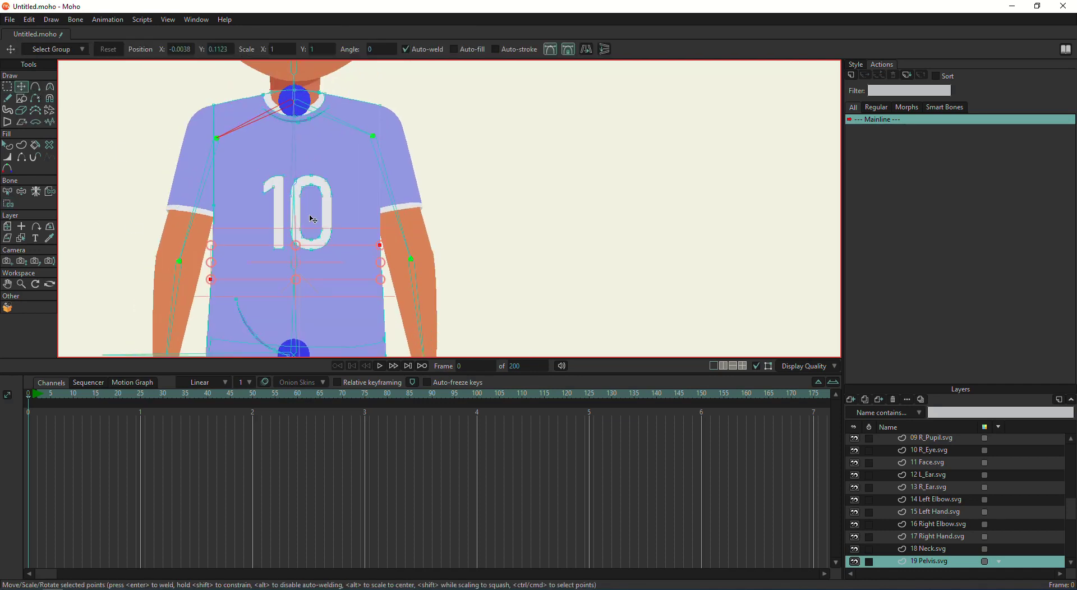
key("space")
key("g")
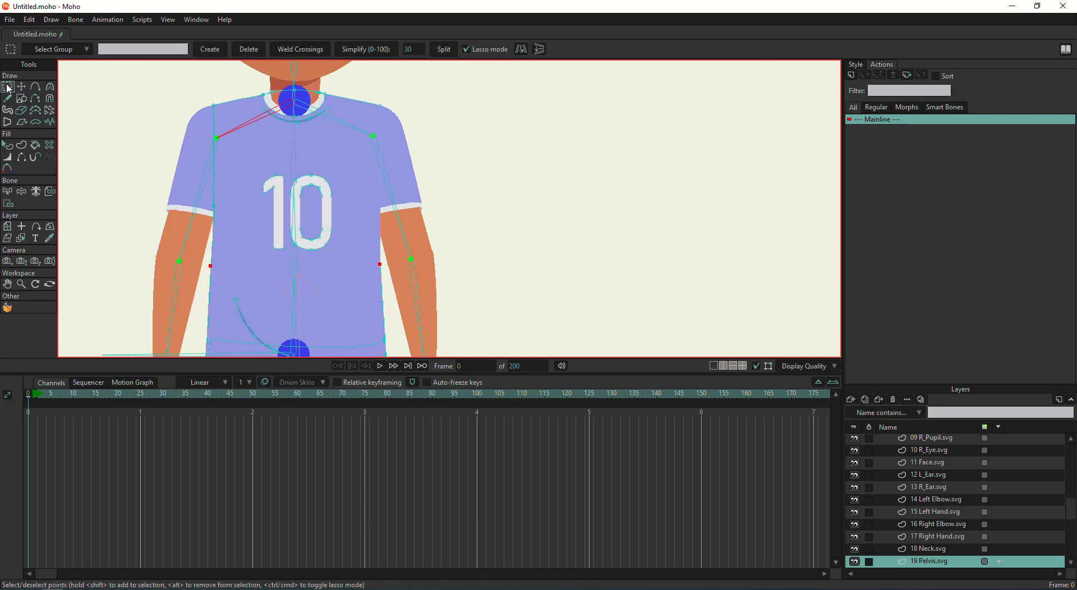
scroll(904, 487, "up", 2)
scroll(905, 488, "up", 4)
left_click(920, 451)
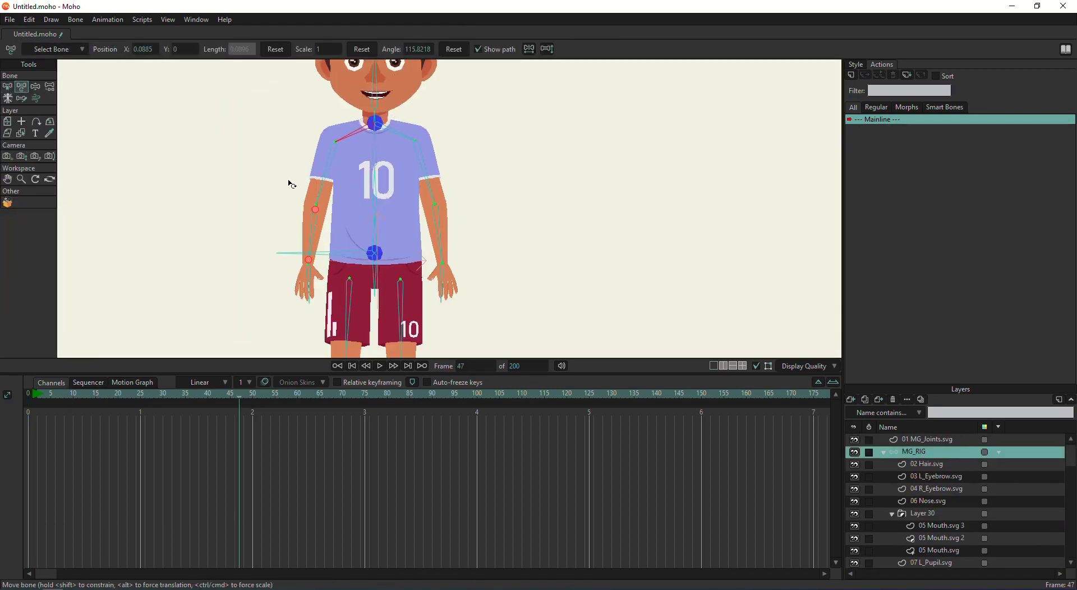